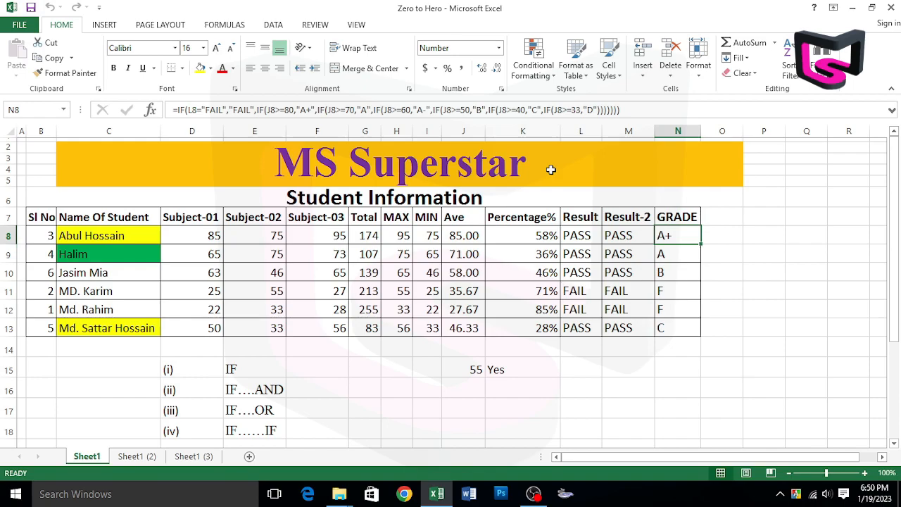
# Search YouTube for ms superstar, open the MS Superstar channel and browse its uploaded videos.
pyautogui.write('MS')
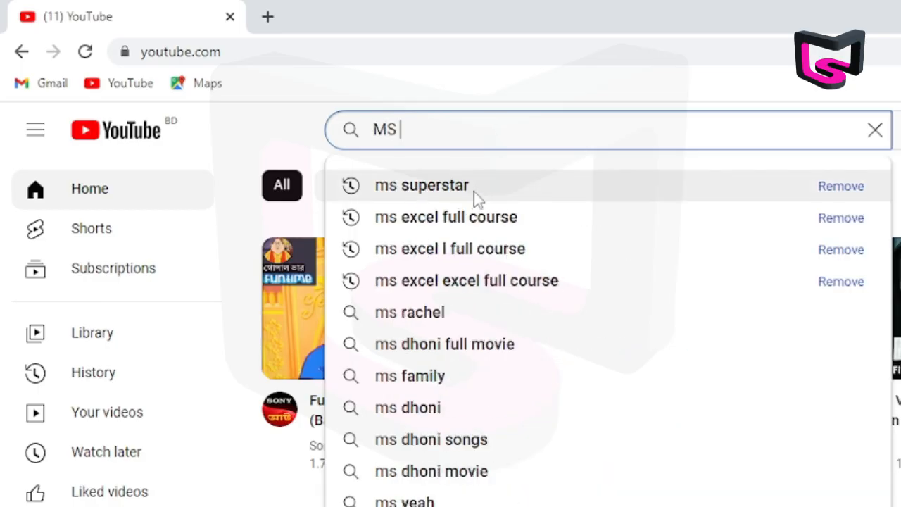
pyautogui.click(492, 196)
pyautogui.click(321, 185)
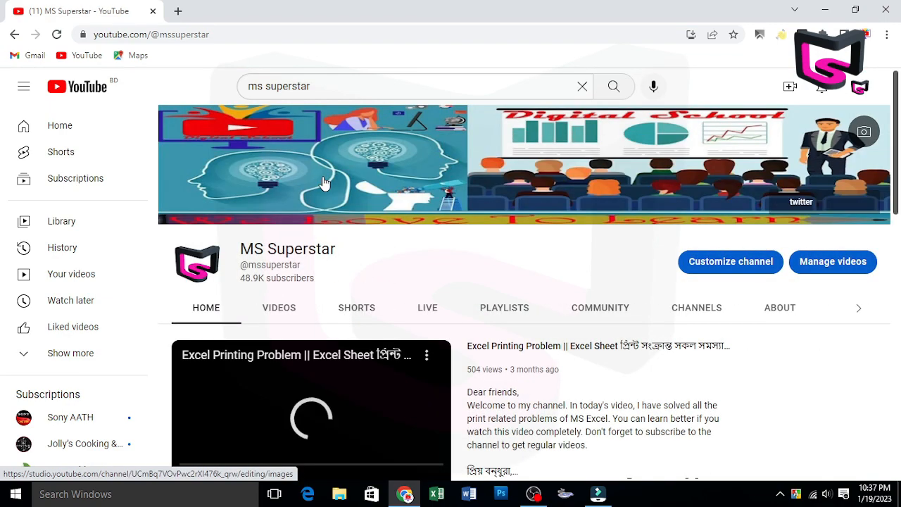
pyautogui.click(281, 315)
pyautogui.scroll(-2, 610, 230)
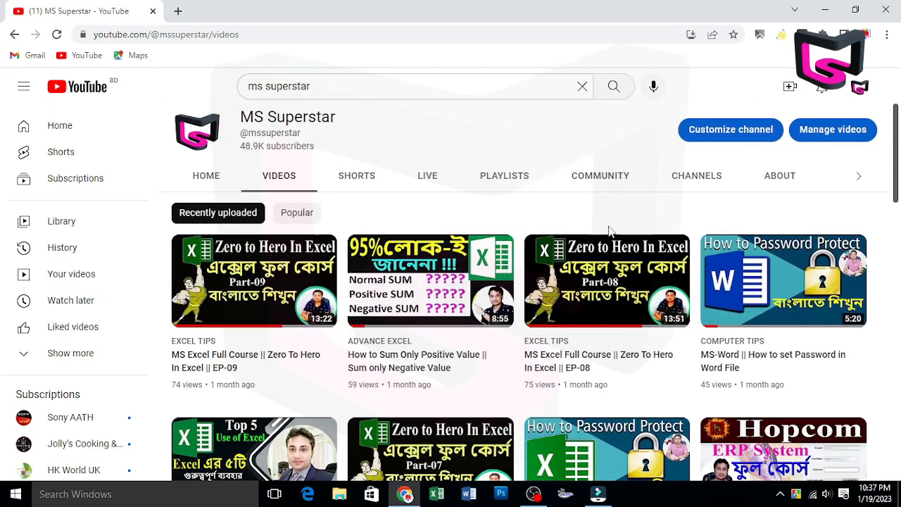
pyautogui.scroll(-2, 282, 296)
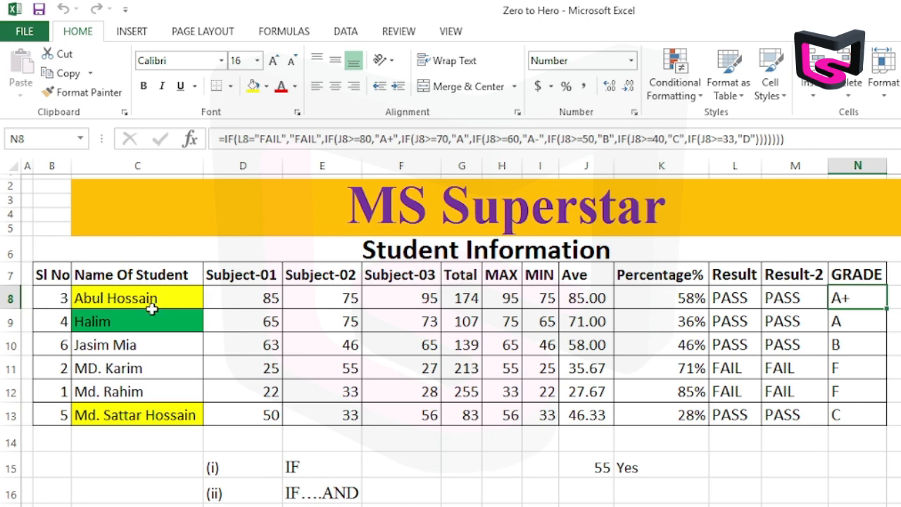
# In the Excel workbook, copy the student names in C8:C13, paste them at J19 and fit column J to its contents.
pyautogui.moveTo(139, 306); pyautogui.dragTo(155, 416)
pyautogui.hotkey('ctrl', 'c')
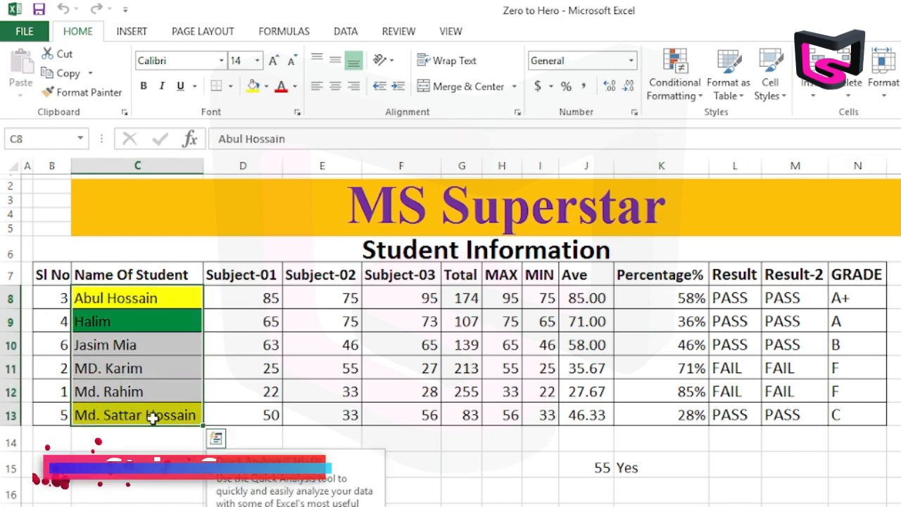
pyautogui.hotkey('ctrl', 'c')
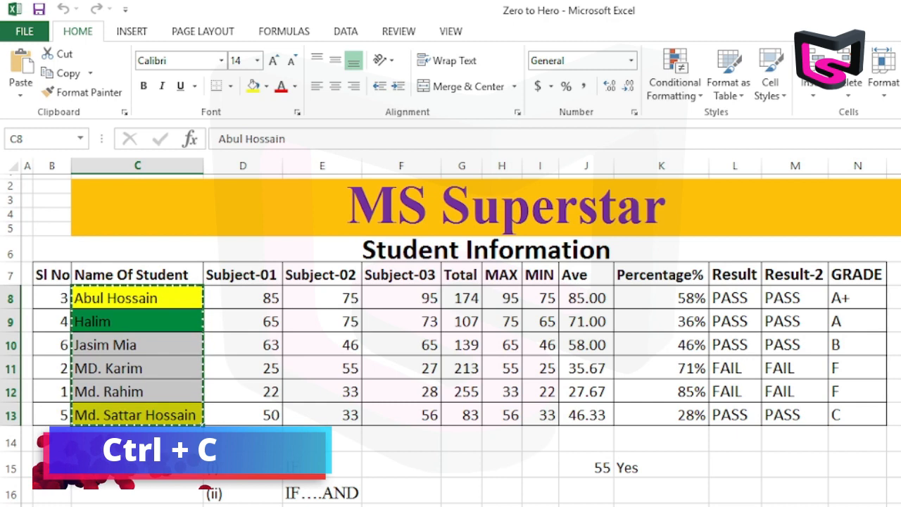
pyautogui.scroll(-3, 585, 410)
pyautogui.click(563, 411)
pyautogui.rightClick(564, 411)
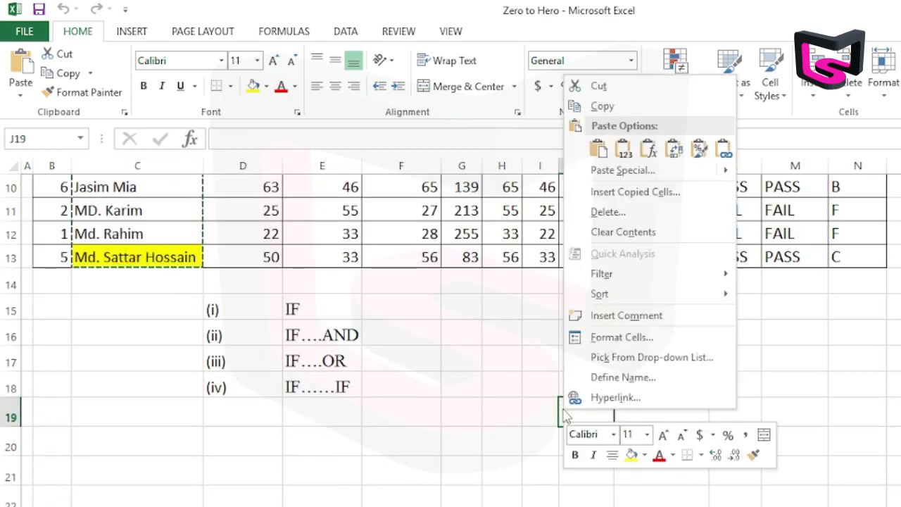
pyautogui.click(598, 148)
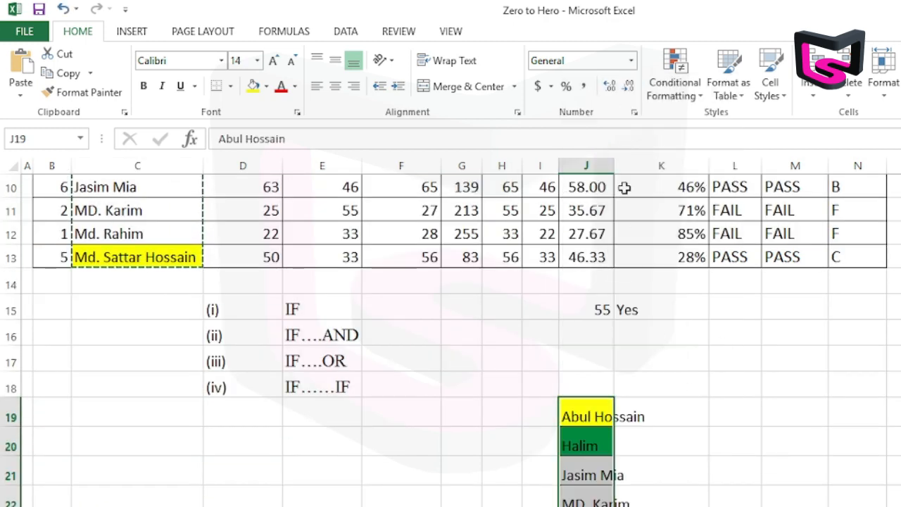
pyautogui.doubleClick(610, 166)
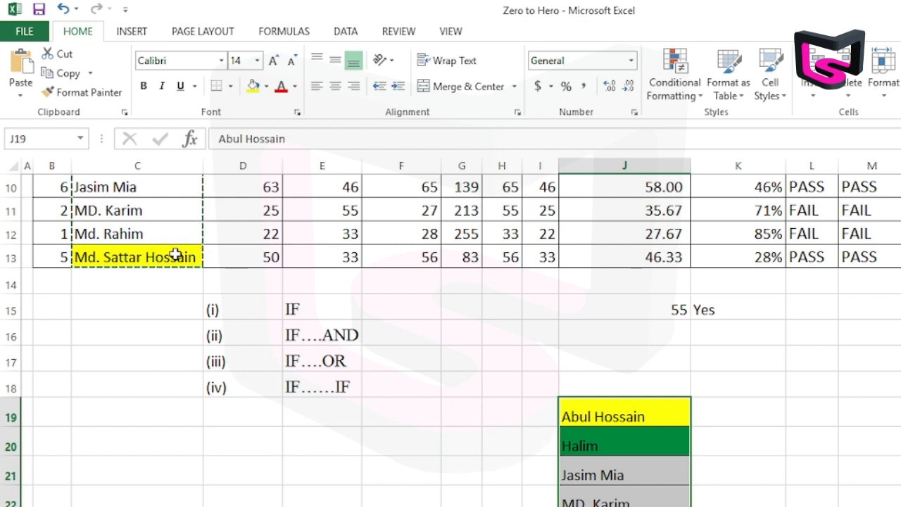
# Copy the pasted name list in column J and place the copy at K19.
pyautogui.hotkey('ctrl', 'c')
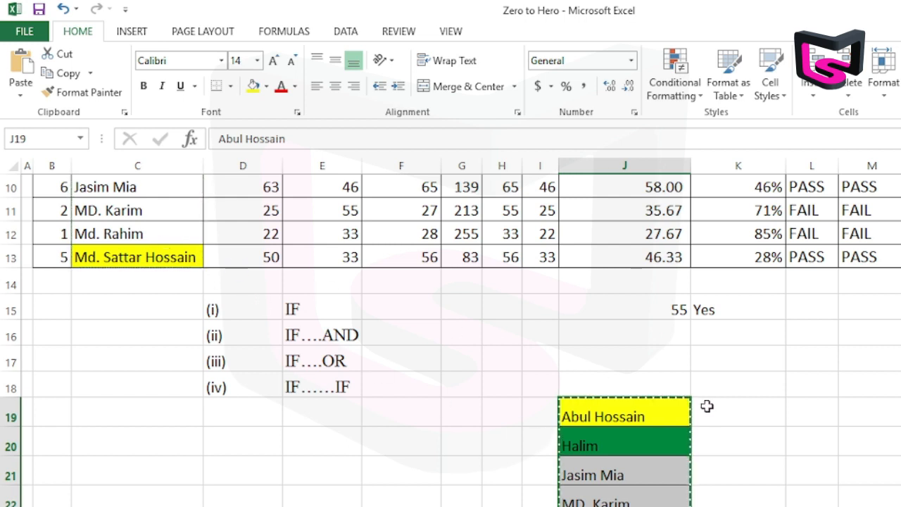
pyautogui.click(763, 412)
pyautogui.press('Return')
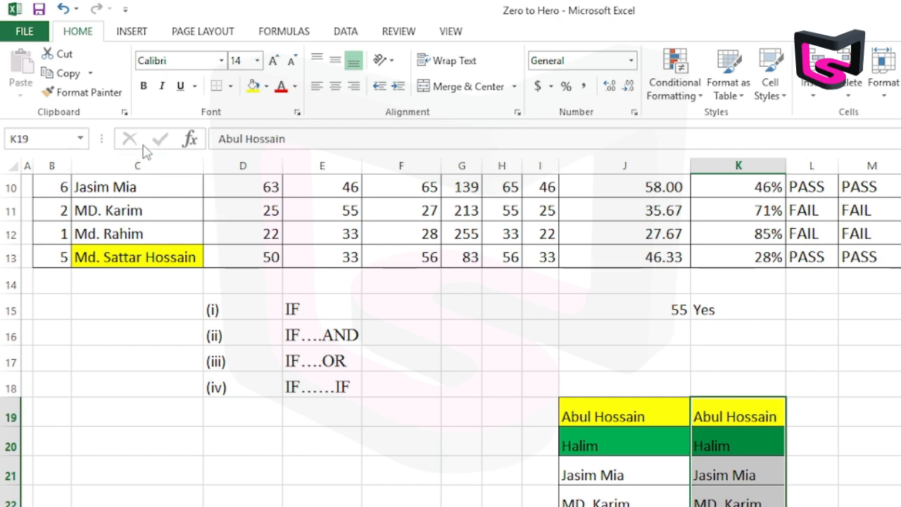
# Copy the Name Of Student column with its heading (C7:C13) and paste it with its formatting at D20.
pyautogui.scroll(3, 219, 281)
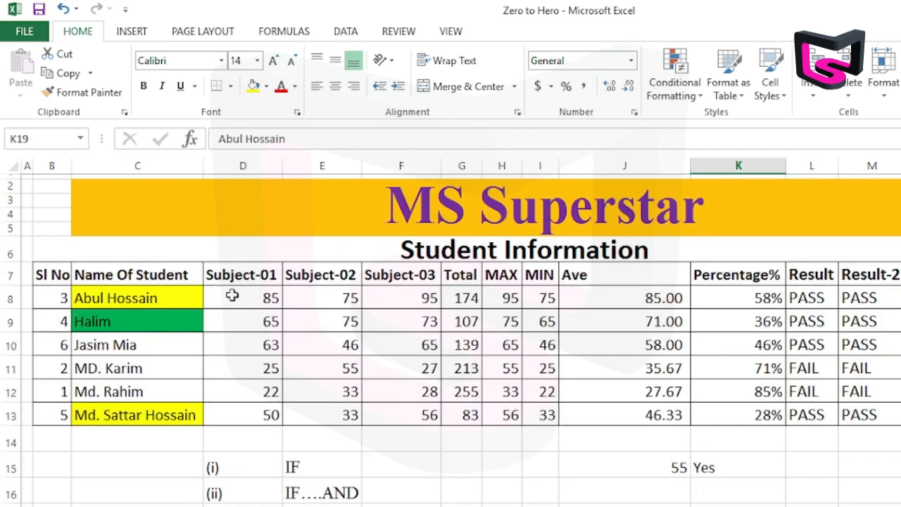
pyautogui.moveTo(137, 275); pyautogui.dragTo(134, 410)
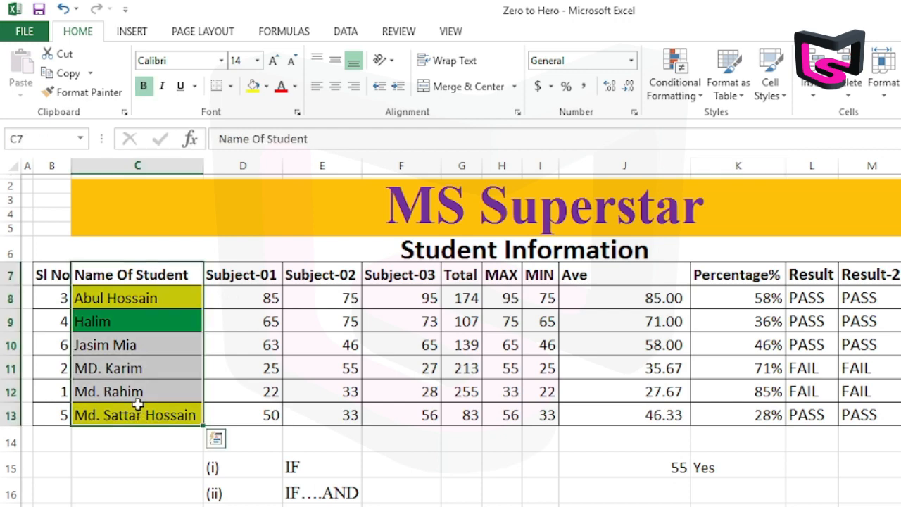
pyautogui.hotkey('ctrl', 'c')
pyautogui.scroll(-1, 412, 345)
pyautogui.scroll(-3, 412, 345)
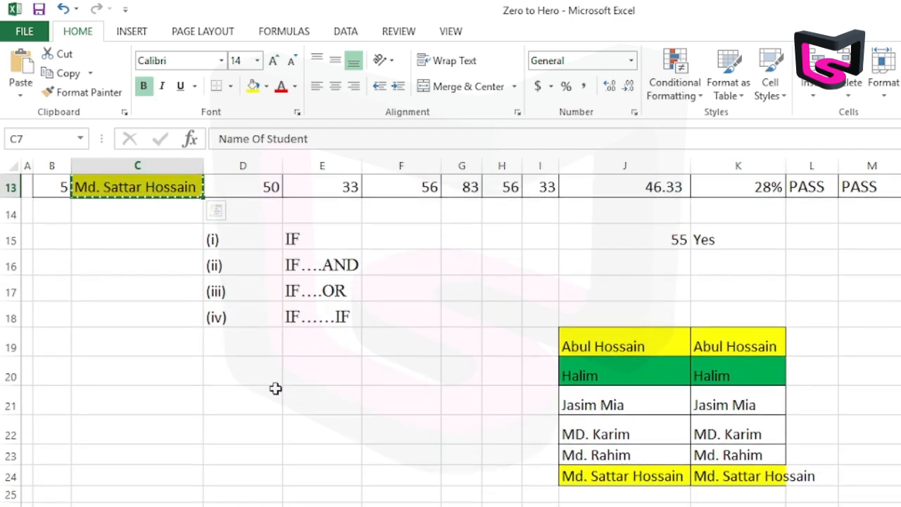
pyautogui.click(249, 365)
pyautogui.rightClick(294, 432)
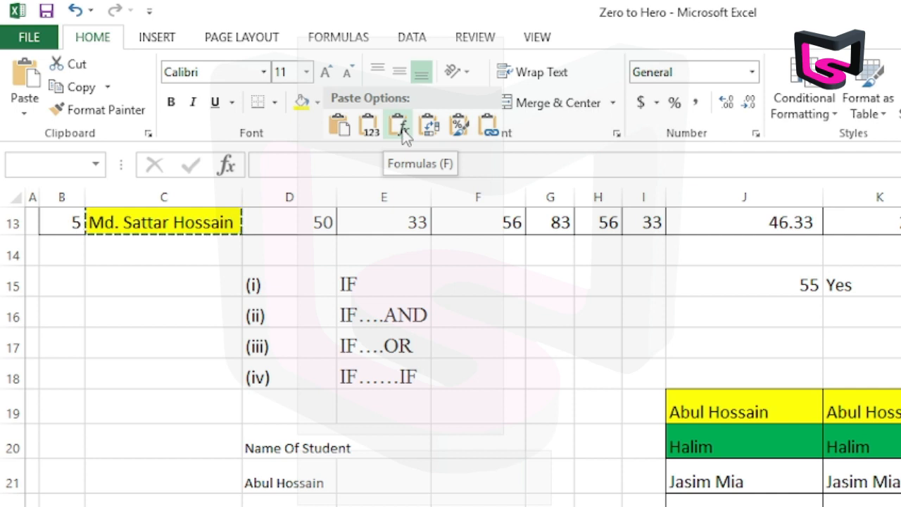
pyautogui.click(341, 127)
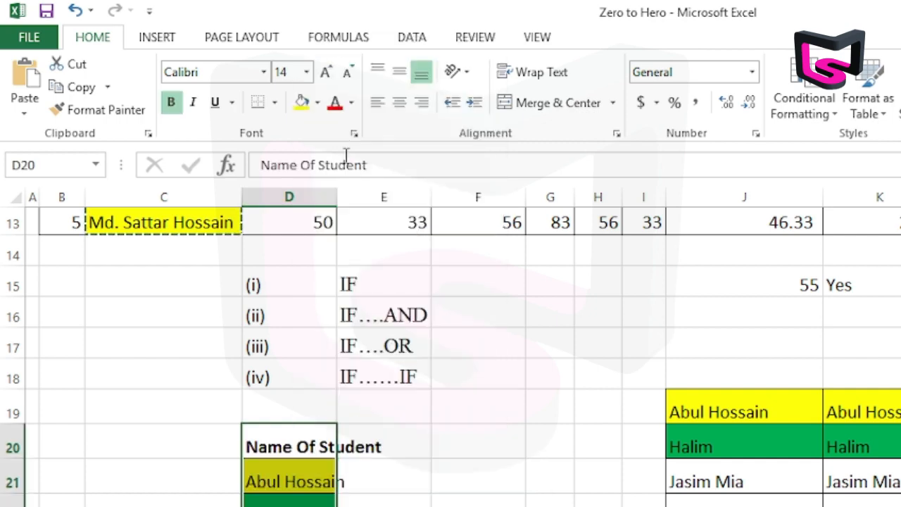
# Undo the paste of the name column at D20.
pyautogui.click(459, 478)
pyautogui.scroll(4, 458, 479)
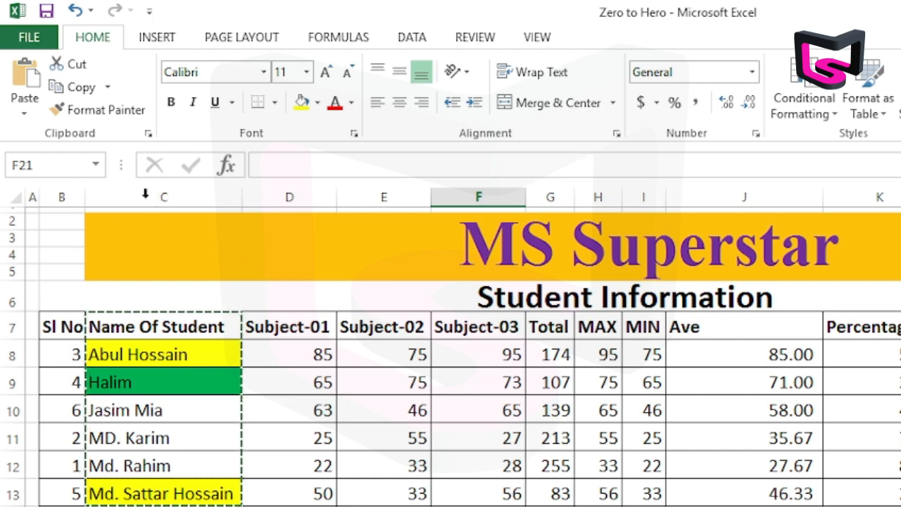
pyautogui.scroll(-3, 610, 493)
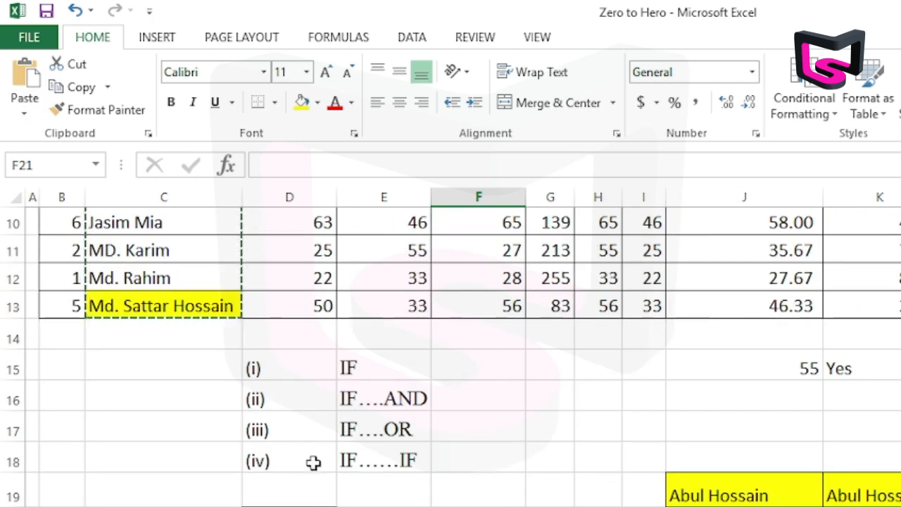
pyautogui.hotkey('ctrl', 'z')
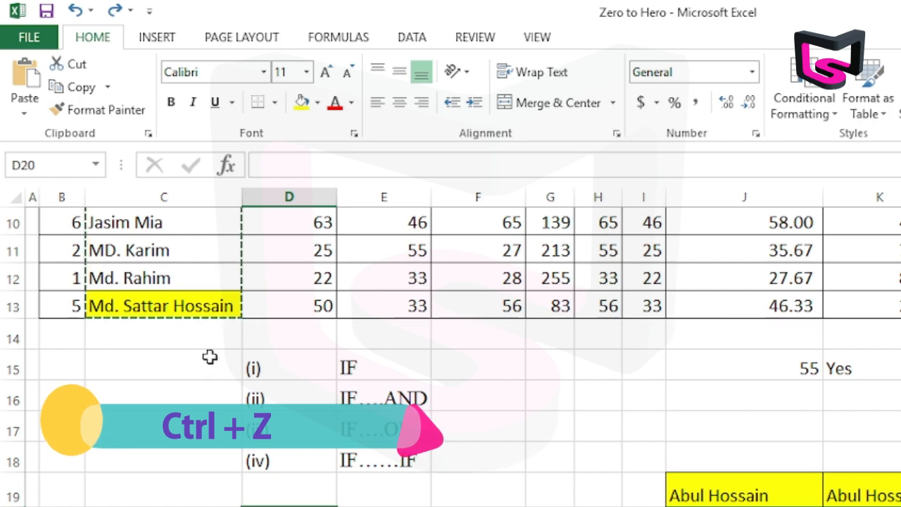
# Paste the copied name column at D20 once more, and undo that paste.
pyautogui.scroll(2, 176, 352)
pyautogui.scroll(-3, 179, 298)
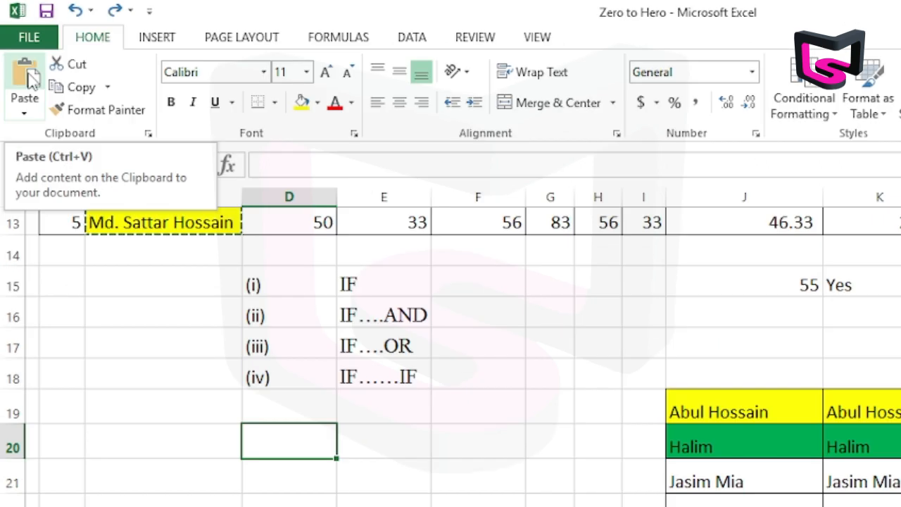
pyautogui.click(29, 72)
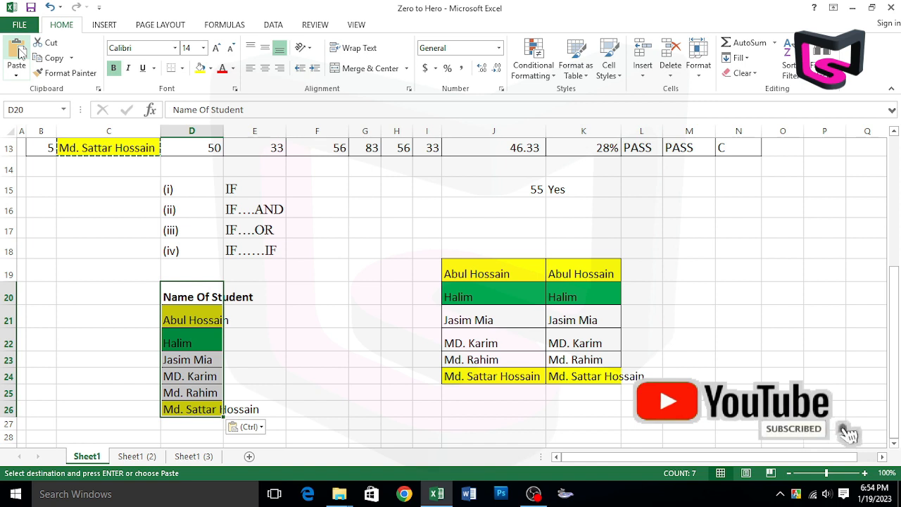
pyautogui.hotkey('ctrl', 'z')
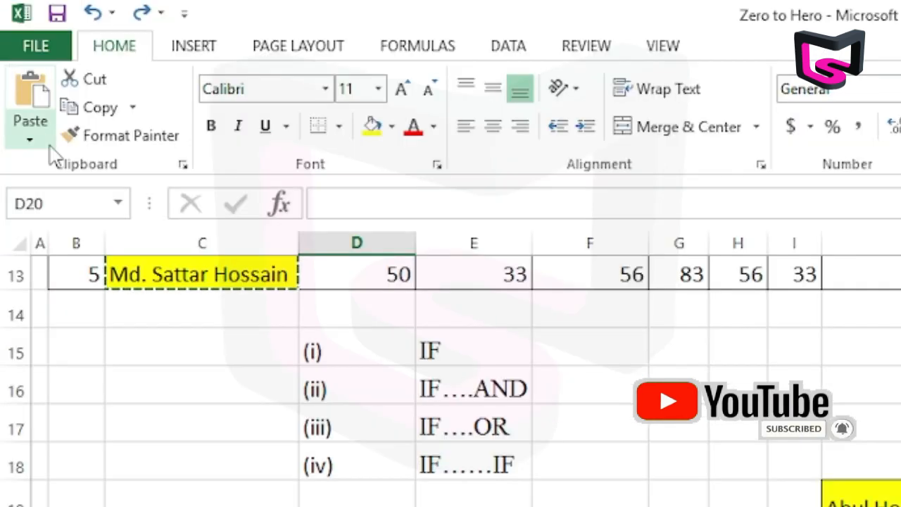
# Examine the paste options and the Paste Special choices available for cell D20, without applying any.
pyautogui.click(17, 75)
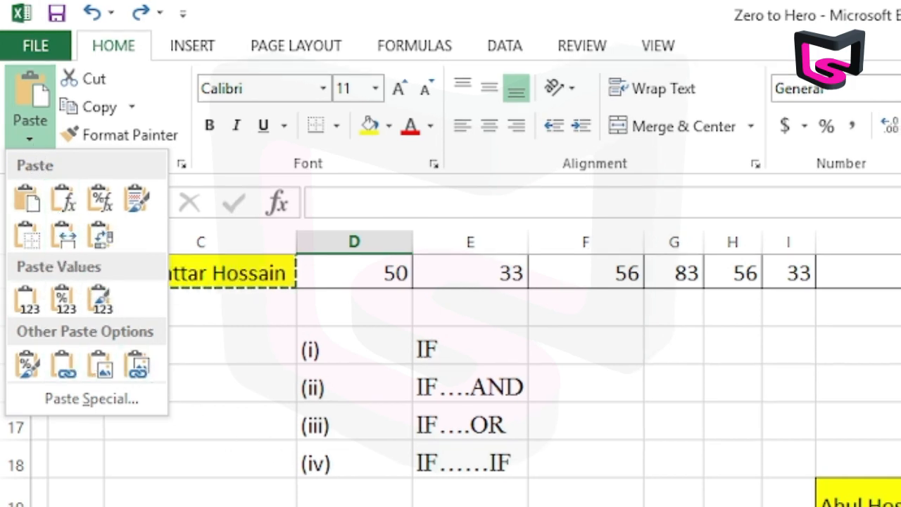
pyautogui.press('Escape')
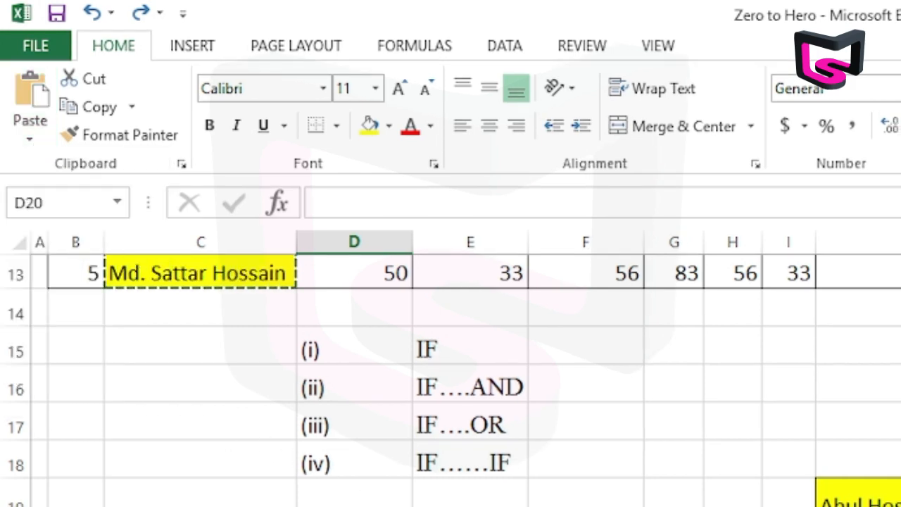
pyautogui.click(197, 294)
pyautogui.rightClick(199, 301)
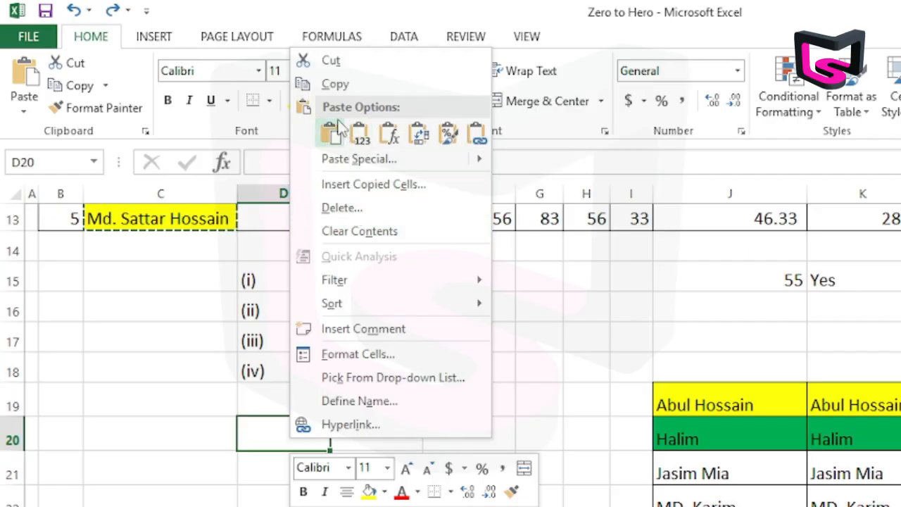
pyautogui.moveTo(316, 109)
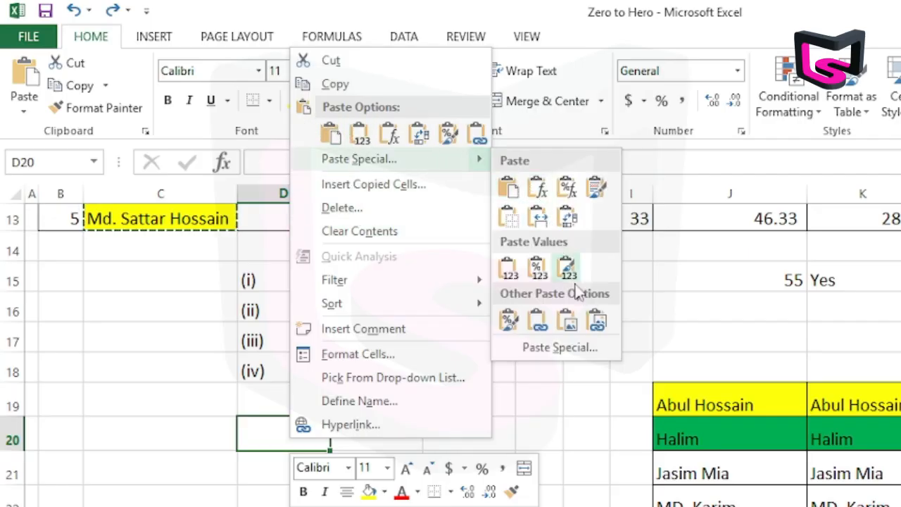
pyautogui.press('Escape')
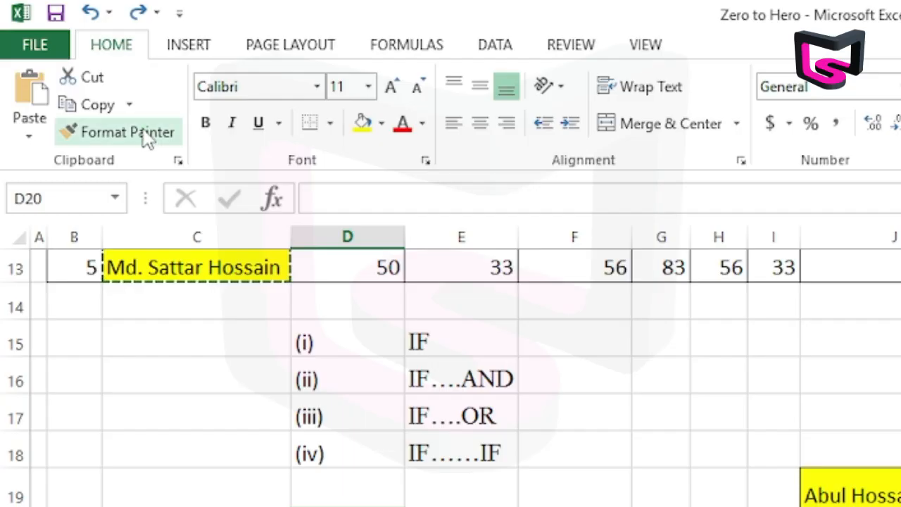
# Apply the formatting of empty cell D20 to cell E11 with Format Painter.
pyautogui.click(80, 73)
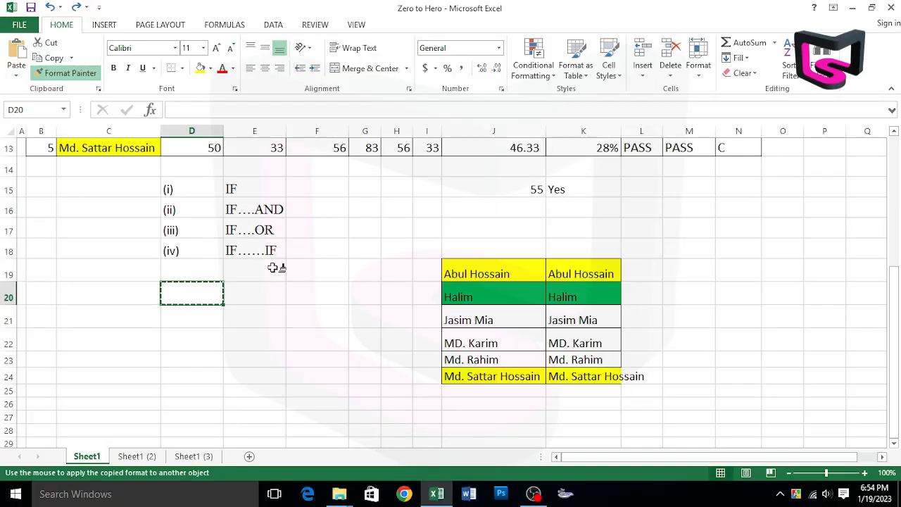
pyautogui.scroll(5, 282, 275)
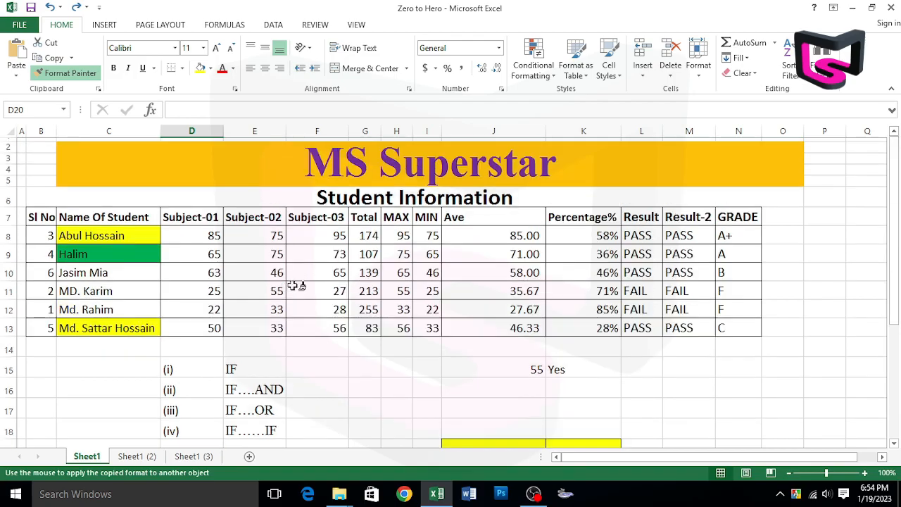
pyautogui.click(262, 299)
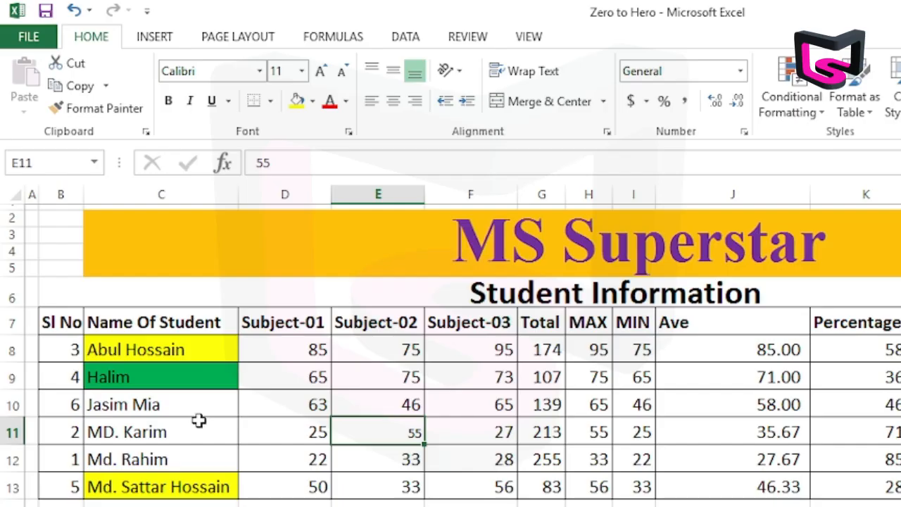
# Apply the green formatting of cell C9 to cells F8:J8 with Format Painter.
pyautogui.click(150, 378)
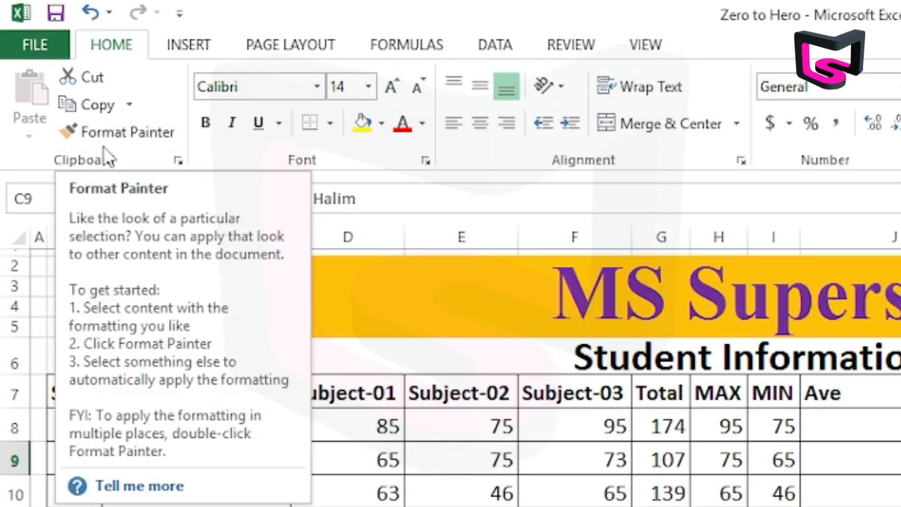
pyautogui.click(93, 110)
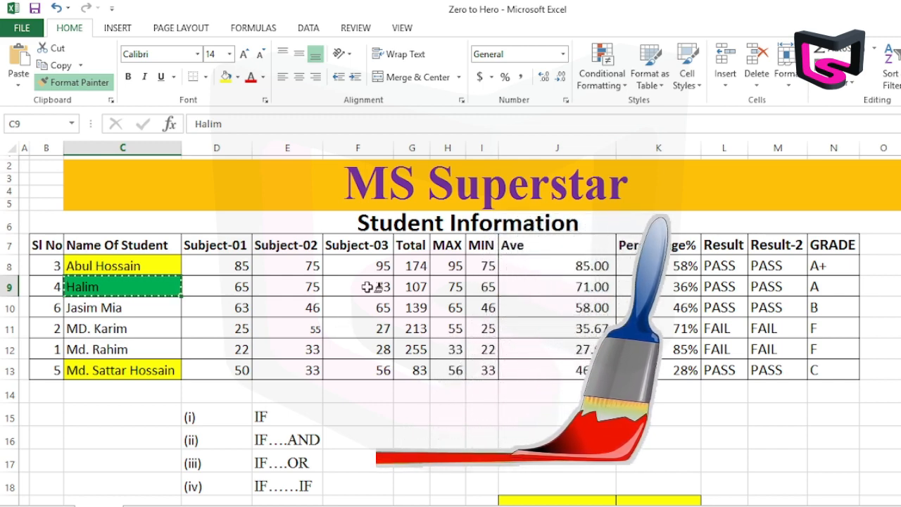
pyautogui.moveTo(368, 265); pyautogui.dragTo(529, 264)
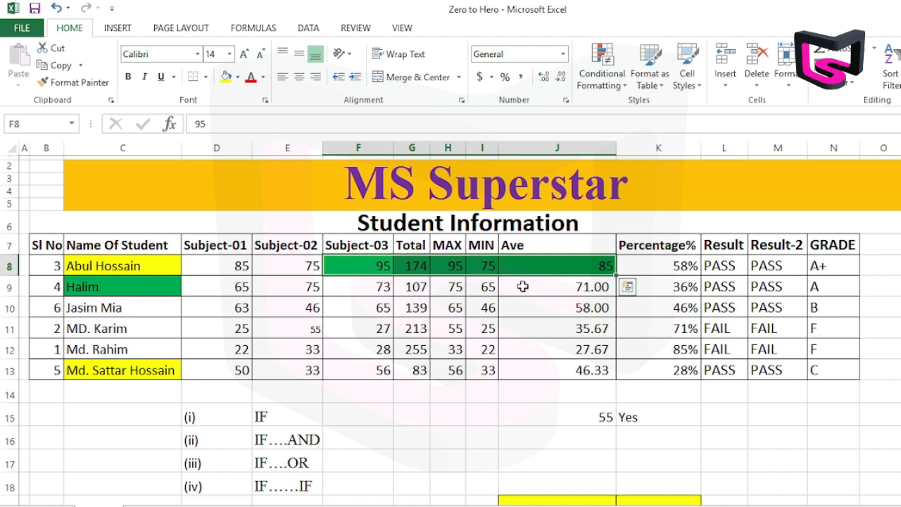
# Apply the green formatting of cell C9 to F11:G11, I11:J11 and K10:N10 with a locked Format Painter, and switch it off.
pyautogui.click(268, 302)
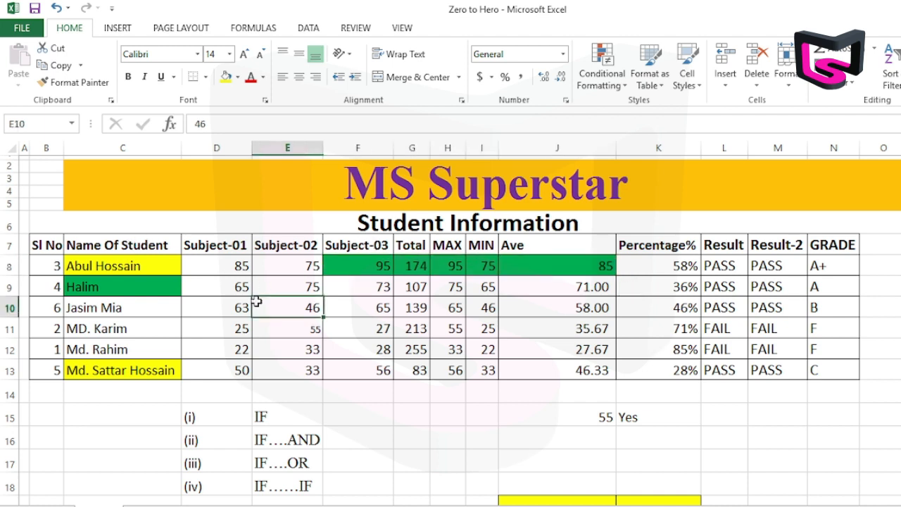
pyautogui.click(132, 287)
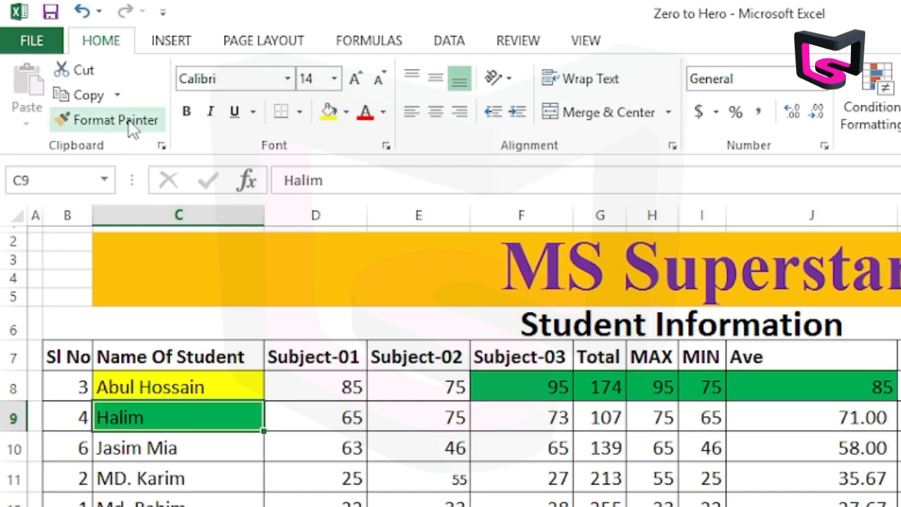
pyautogui.click(126, 121)
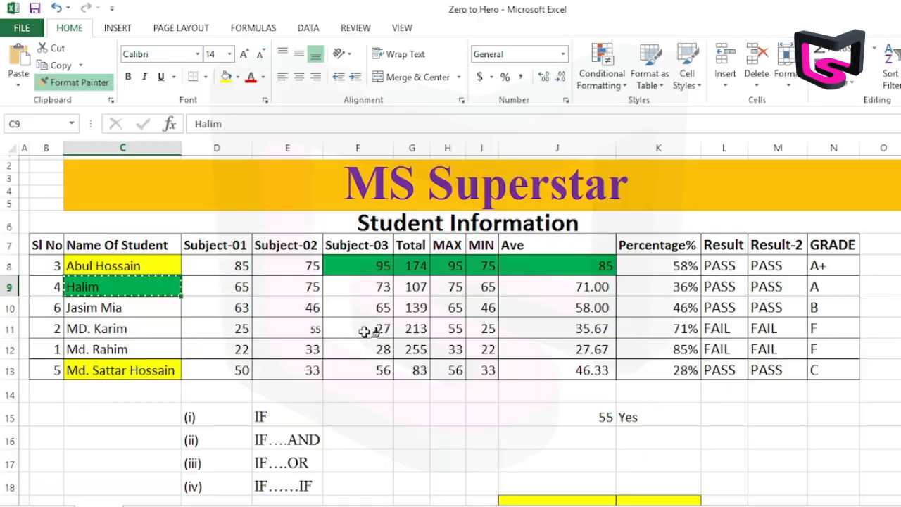
pyautogui.moveTo(342, 332); pyautogui.dragTo(413, 331)
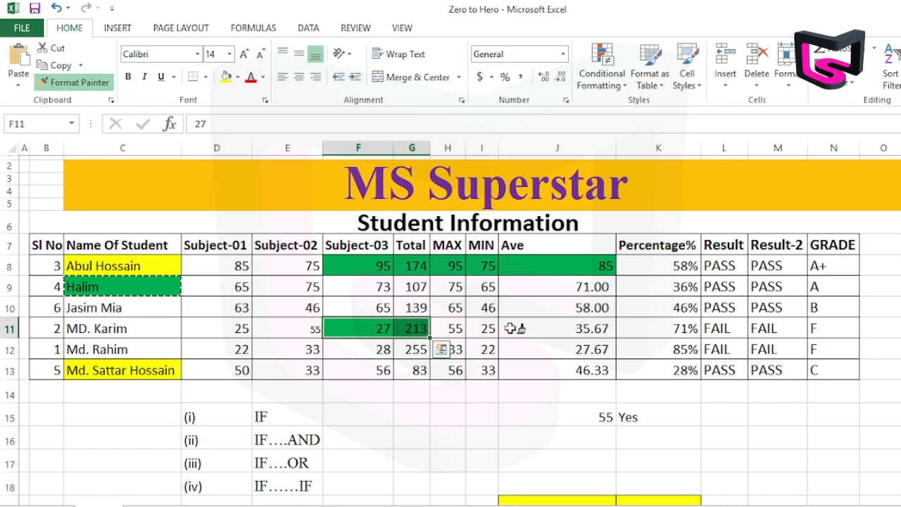
pyautogui.moveTo(482, 331); pyautogui.dragTo(609, 326)
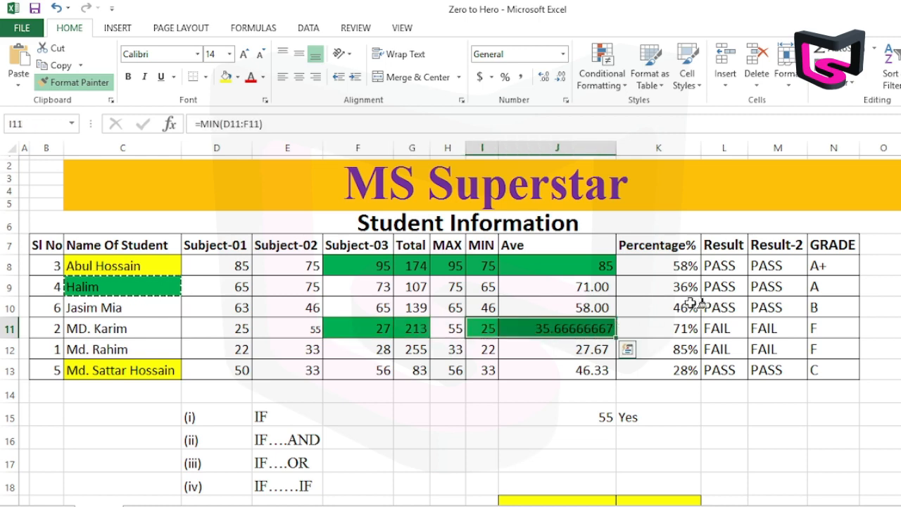
pyautogui.moveTo(693, 306); pyautogui.dragTo(814, 299)
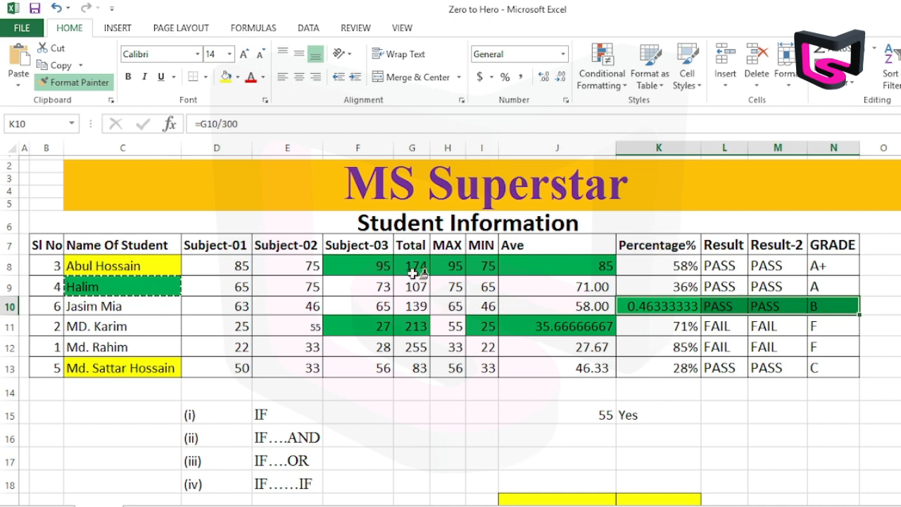
pyautogui.click(78, 87)
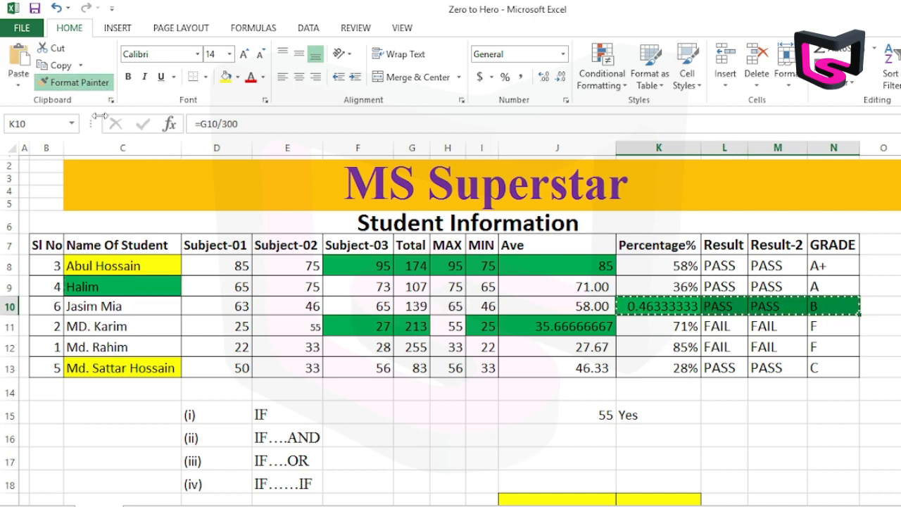
pyautogui.click(79, 88)
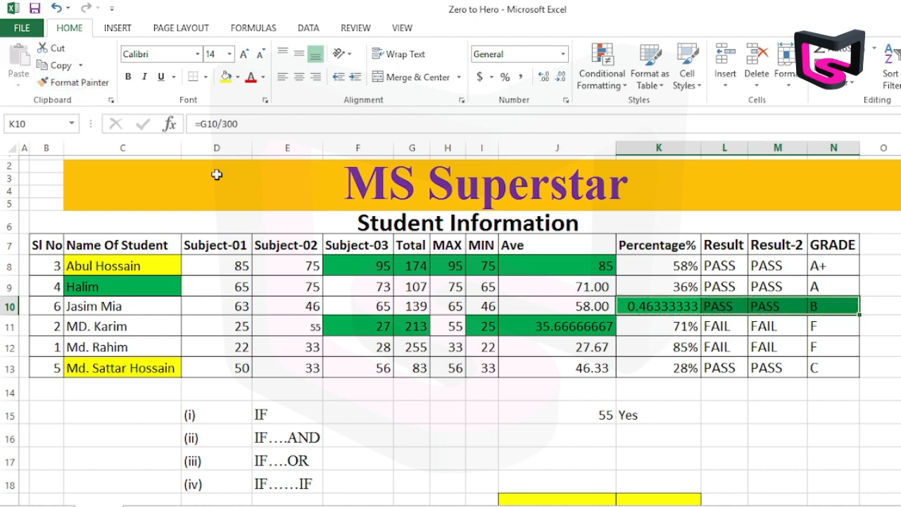
pyautogui.click(571, 307)
pyautogui.click(510, 284)
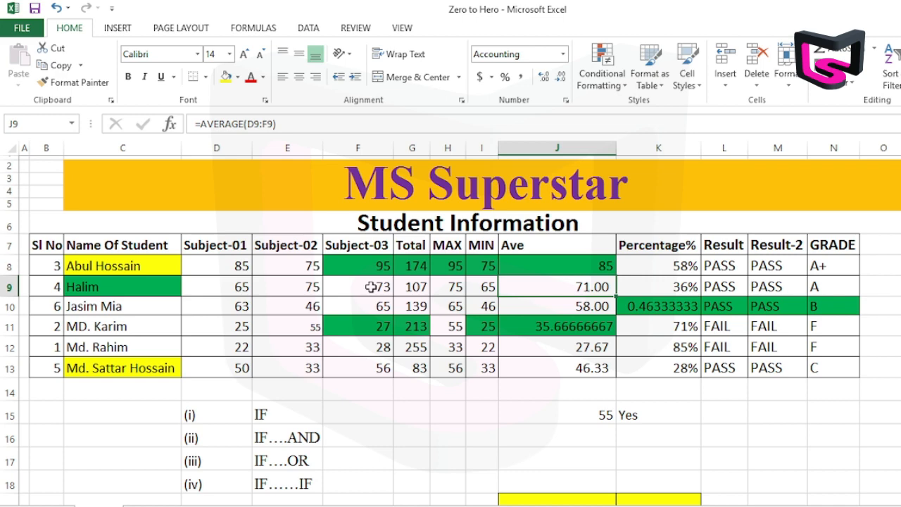
# Examine the available fonts, font sizes and border types for cell J9 and the range C8:E13, without applying any.
pyautogui.click(198, 54)
pyautogui.click(229, 54)
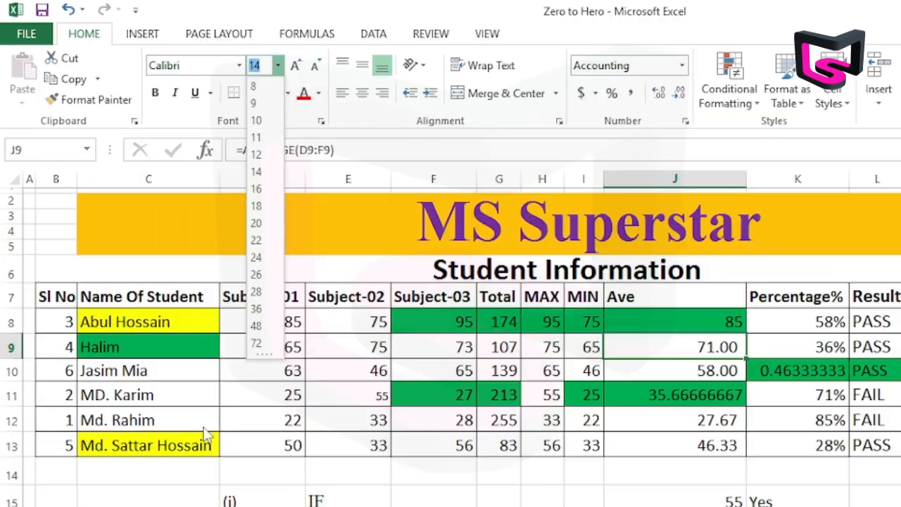
pyautogui.click(173, 344)
pyautogui.moveTo(80, 267); pyautogui.dragTo(167, 315)
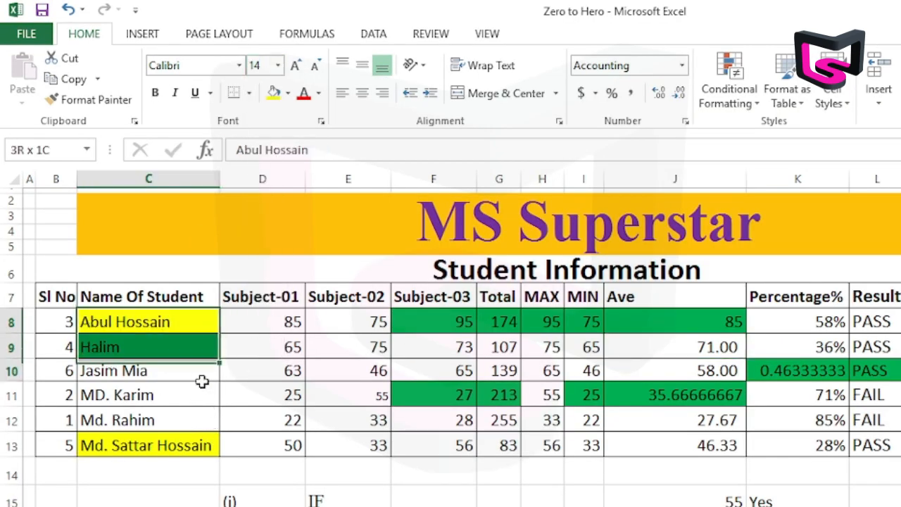
pyautogui.moveTo(202, 381); pyautogui.dragTo(353, 443)
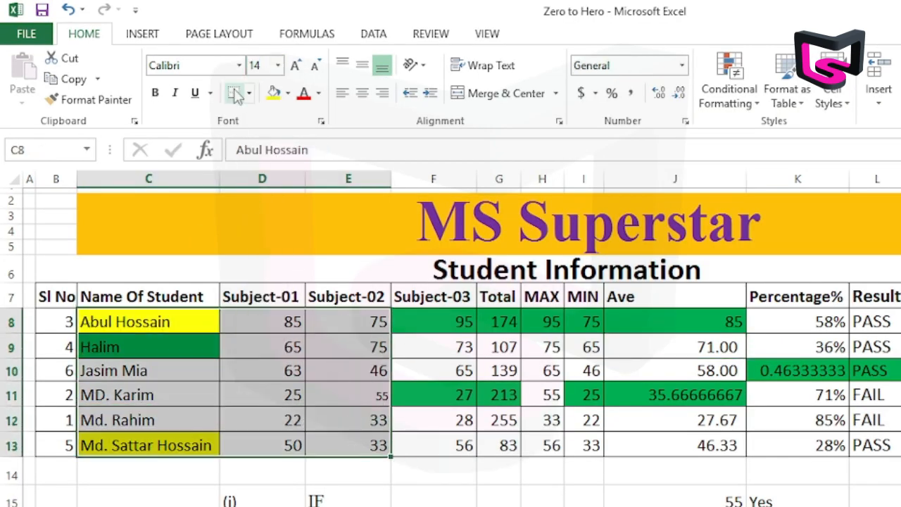
pyautogui.click(239, 65)
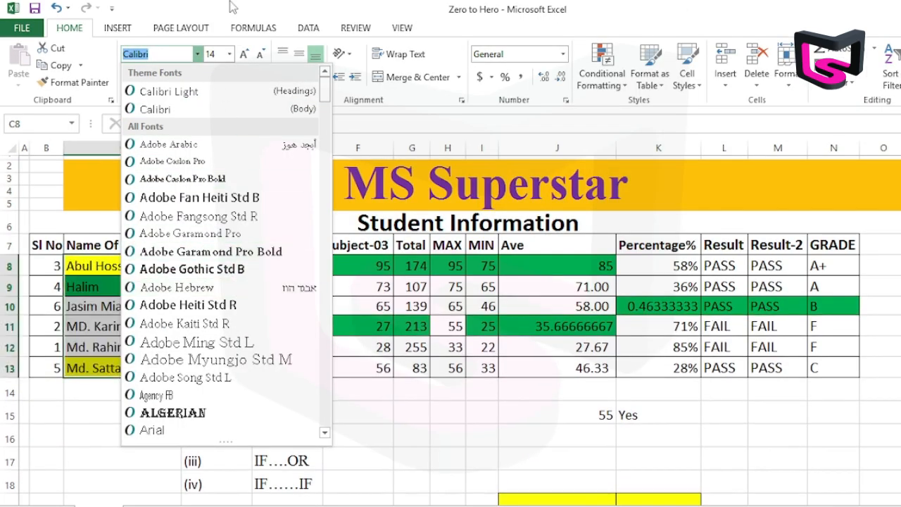
pyautogui.click(232, 7)
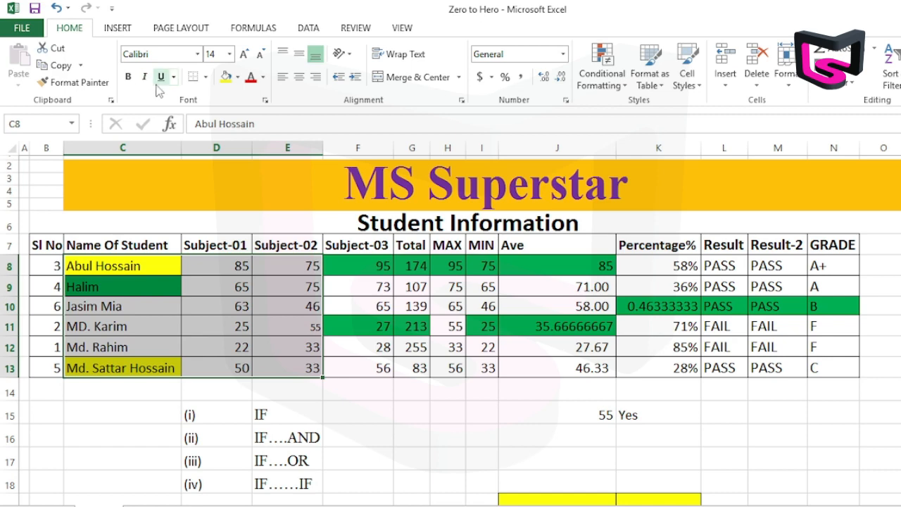
pyautogui.click(206, 78)
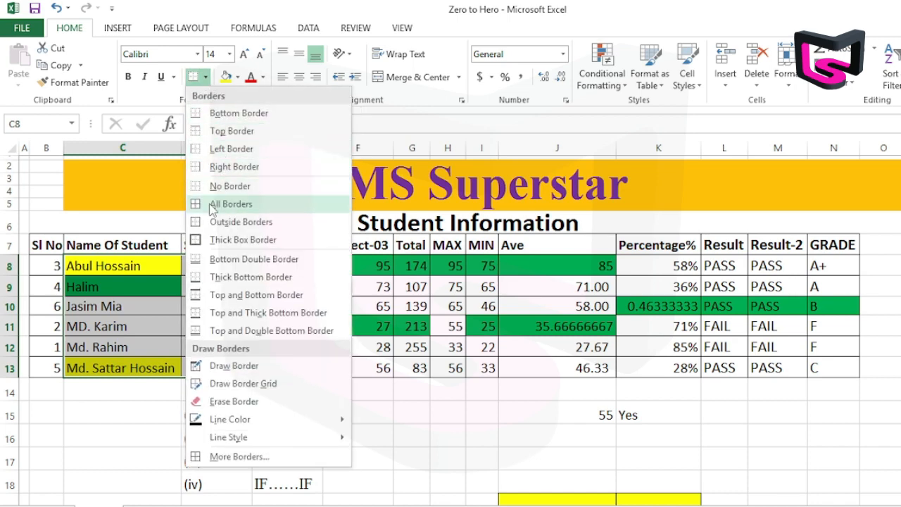
pyautogui.click(349, 207)
# Apply all borders to the empty range C28:F40, and undo them.
pyautogui.scroll(-4, 504, 261)
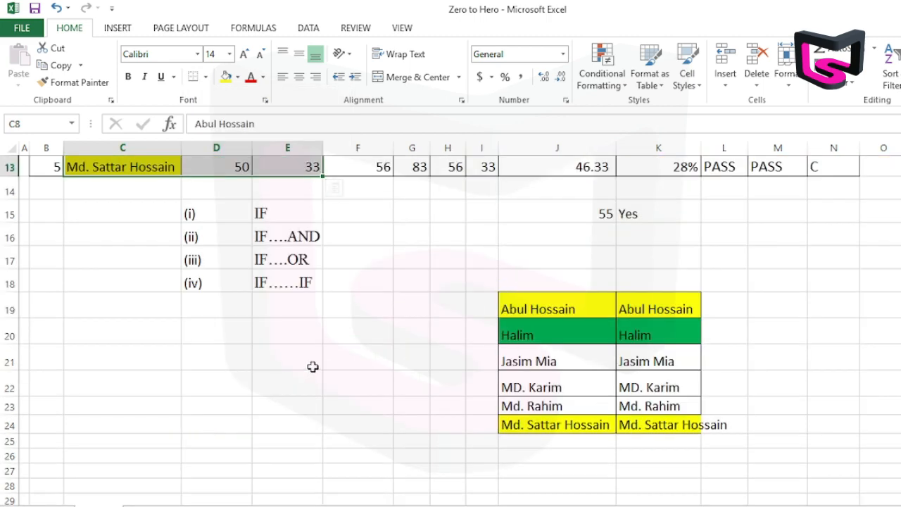
pyautogui.scroll(-3, 313, 367)
pyautogui.moveTo(121, 270)
pyautogui.mouseDown()
pyautogui.moveTo(318, 296)
pyautogui.moveTo(364, 382)
pyautogui.moveTo(371, 451)
pyautogui.mouseUp()
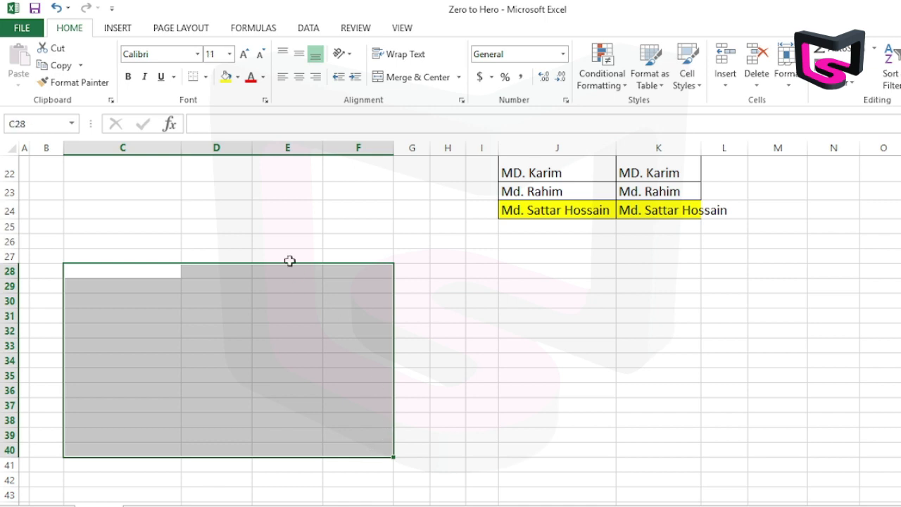
pyautogui.click(205, 77)
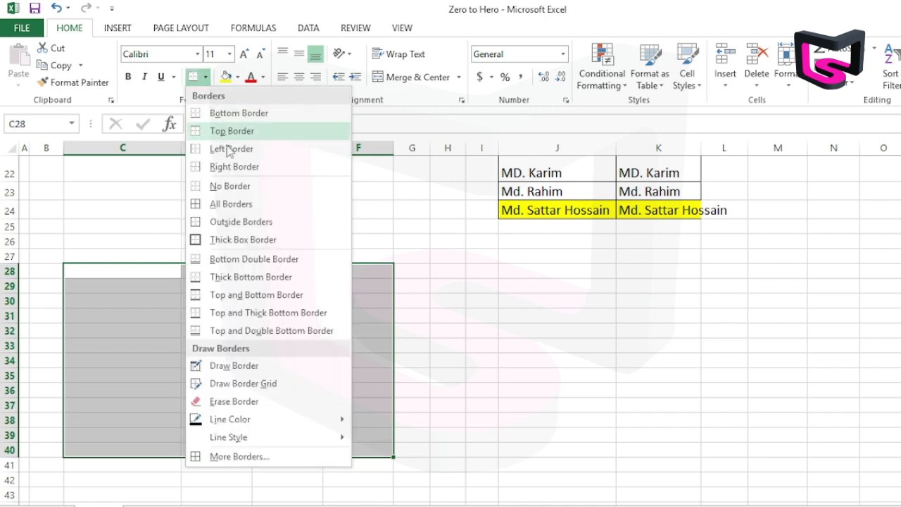
pyautogui.click(221, 205)
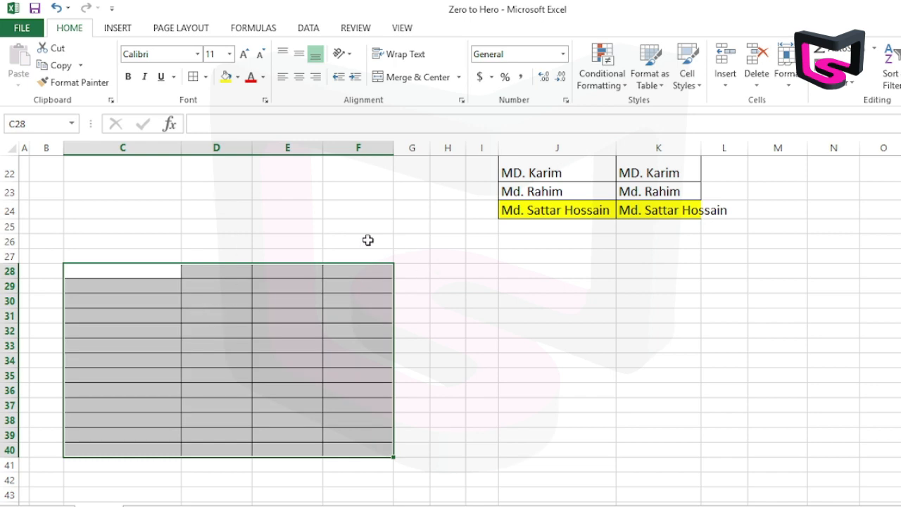
pyautogui.click(204, 76)
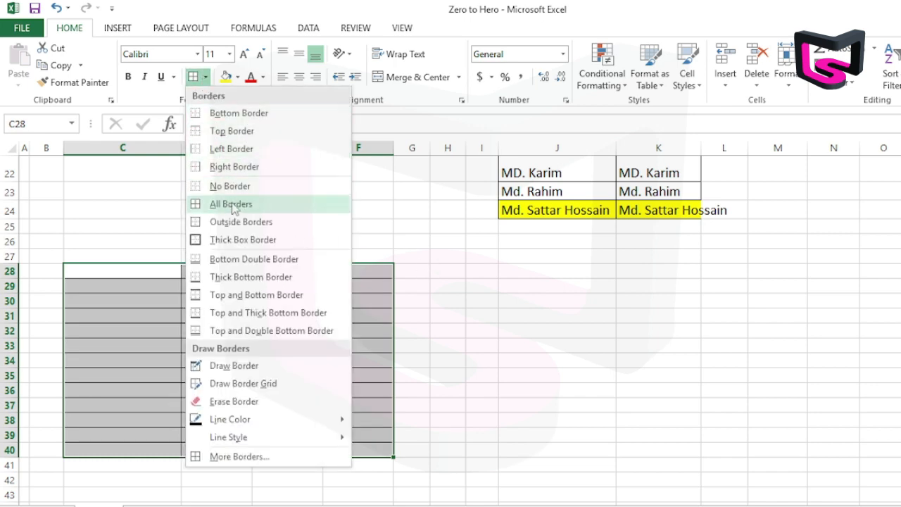
pyautogui.click(217, 10)
pyautogui.hotkey('ctrl', 'z')
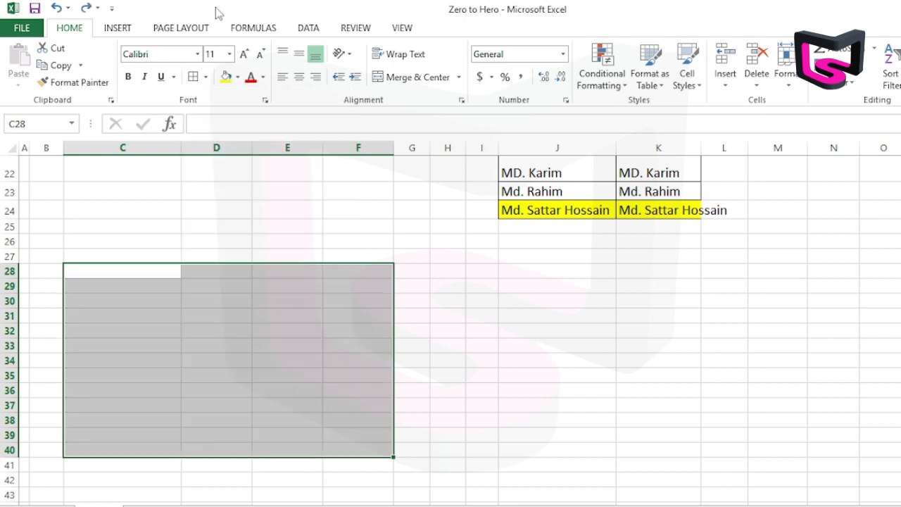
# Apply outside borders to the selected empty range C28:F40.
pyautogui.click(205, 77)
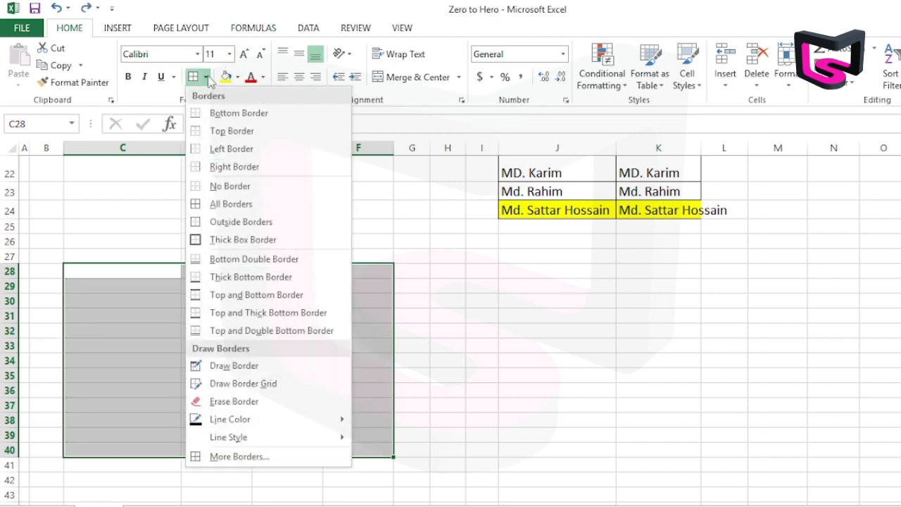
pyautogui.click(232, 219)
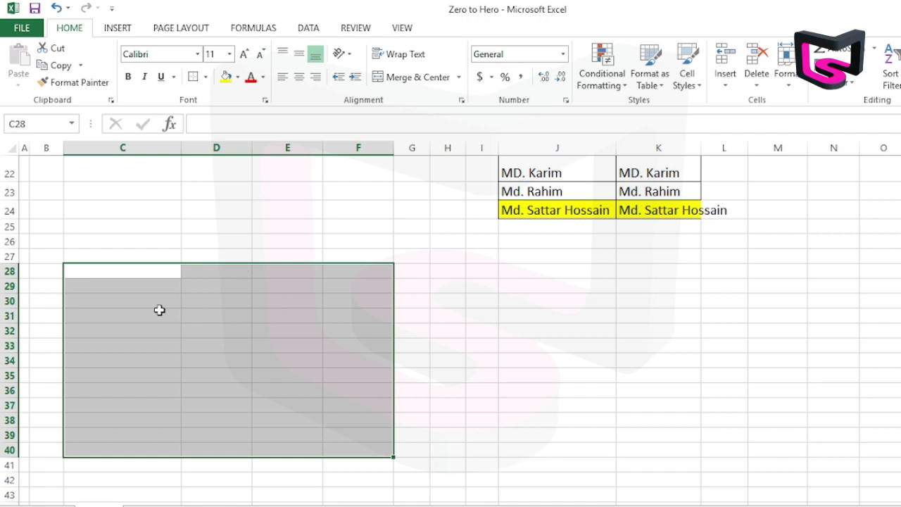
pyautogui.click(477, 305)
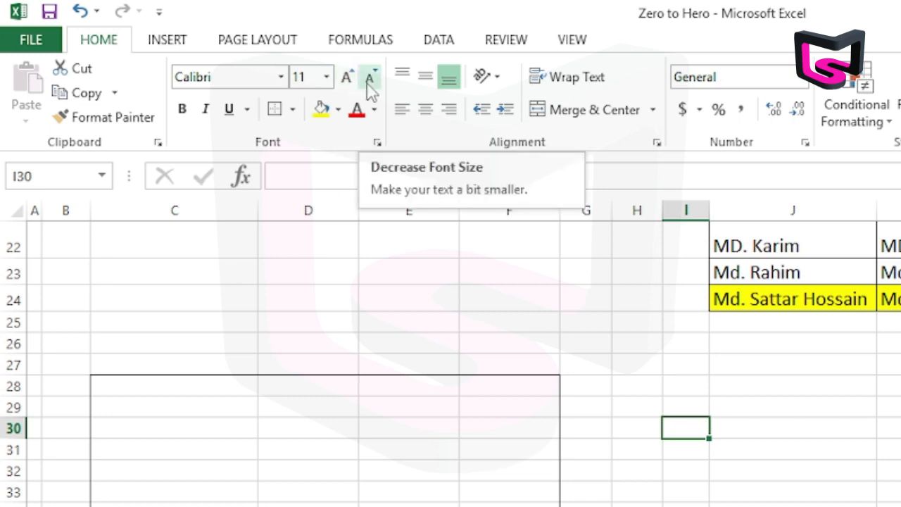
# Enlarge the font of the student name in cell C11 to size 26, and reduce it to 16.
pyautogui.scroll(4, 595, 416)
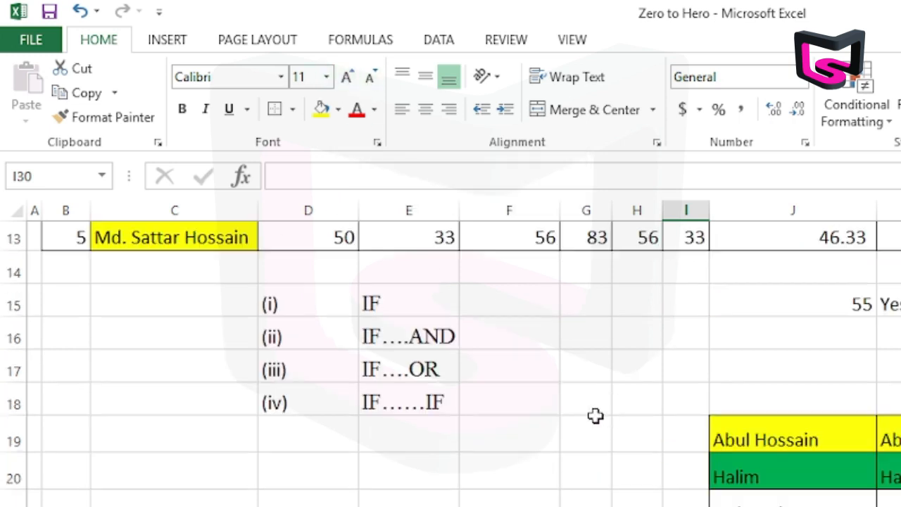
pyautogui.click(140, 265)
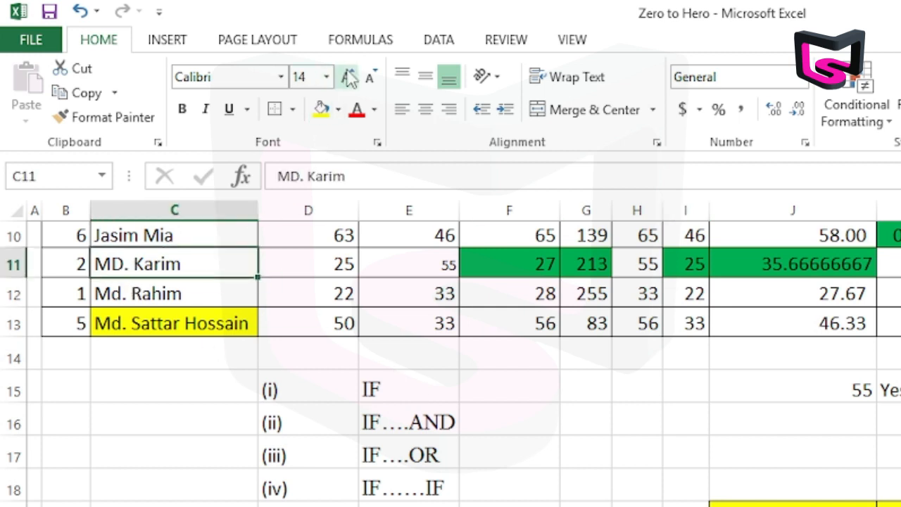
pyautogui.click(346, 77)
pyautogui.click(346, 78)
pyautogui.click(347, 77)
pyautogui.click(347, 78)
pyautogui.click(347, 77)
pyautogui.click(347, 77)
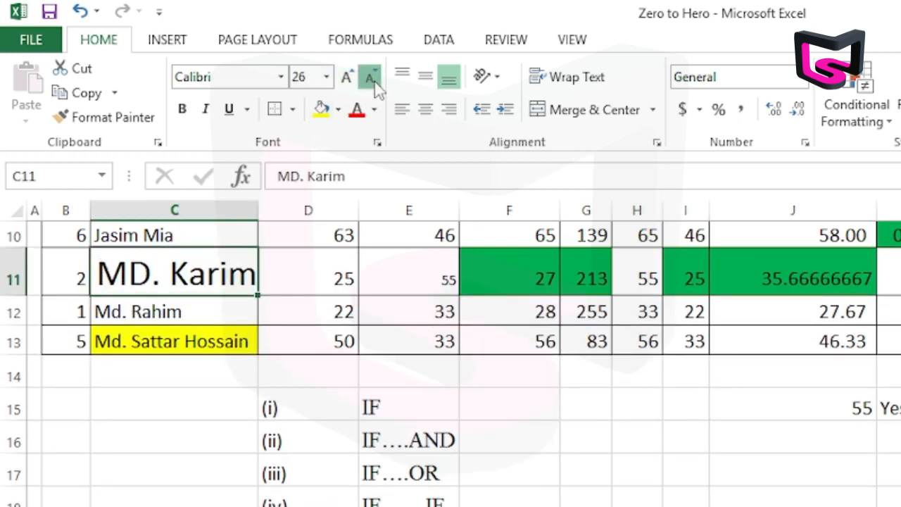
pyautogui.click(370, 78)
pyautogui.click(370, 79)
pyautogui.click(370, 79)
pyautogui.click(371, 79)
pyautogui.click(374, 80)
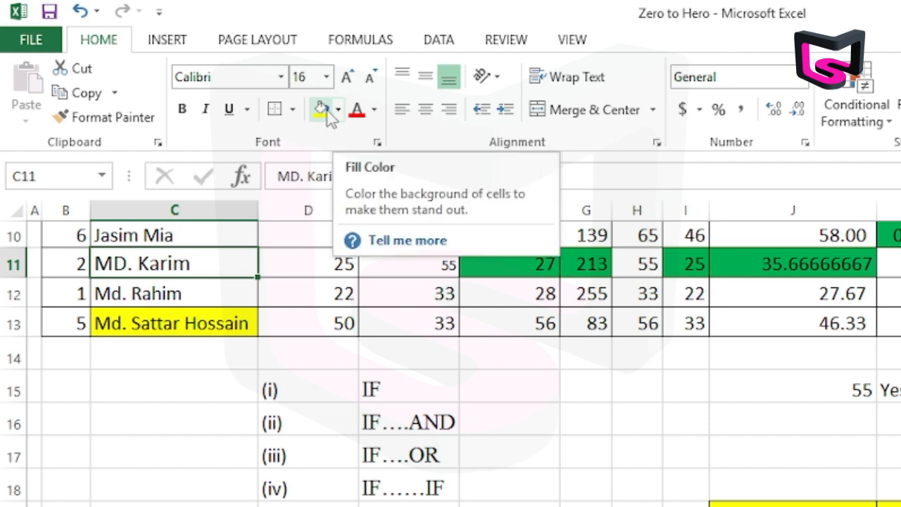
# Fill cell C11 with yellow, and look through the other fill and font colours without applying any.
pyautogui.click(322, 111)
pyautogui.click(338, 109)
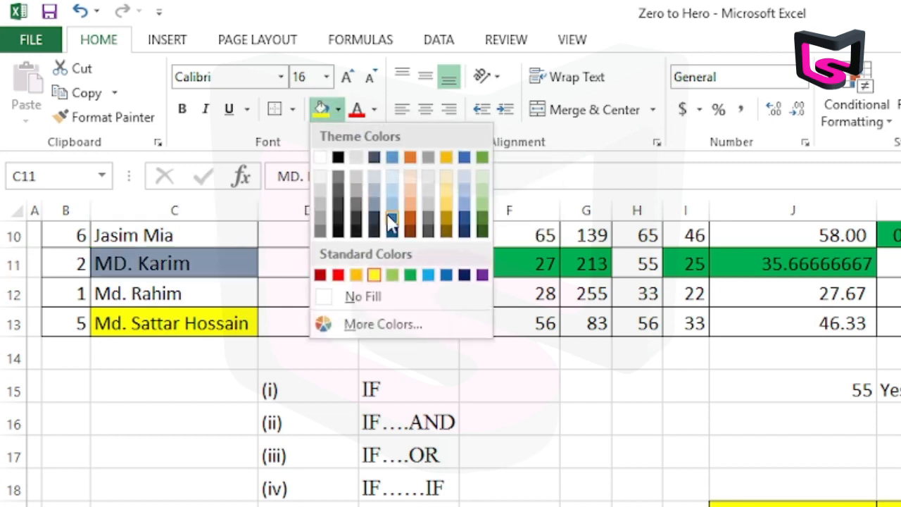
pyautogui.click(376, 114)
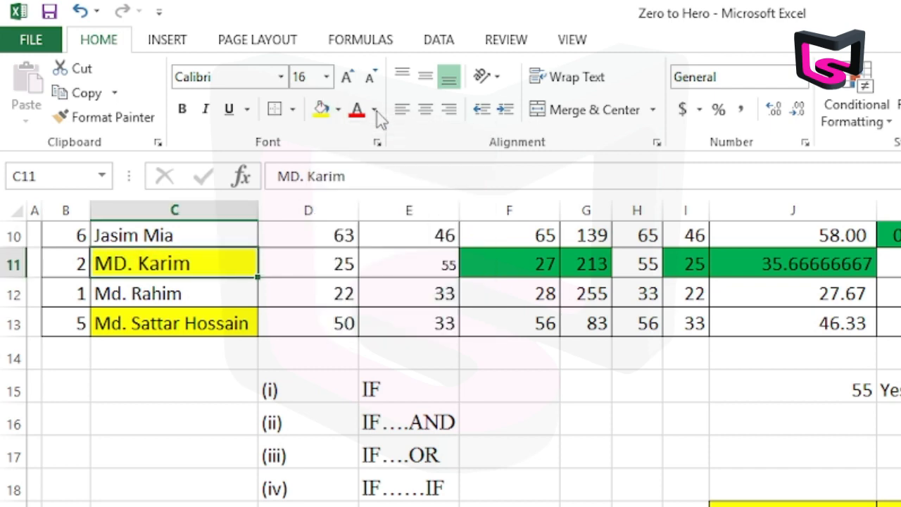
pyautogui.click(376, 111)
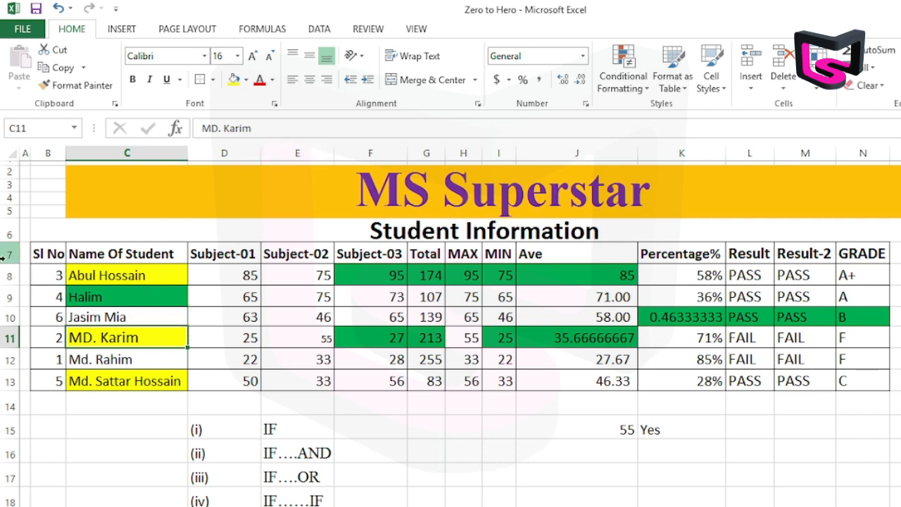
# Increase the height of rows 7 to 15 together to roughly double, giving them all the same height.
pyautogui.moveTo(10, 254); pyautogui.dragTo(13, 425)
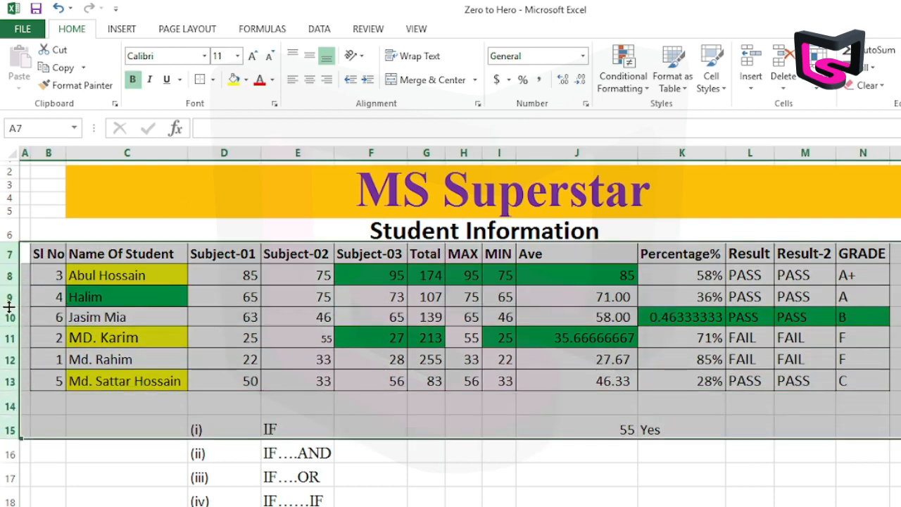
pyautogui.moveTo(9, 307); pyautogui.dragTo(11, 333)
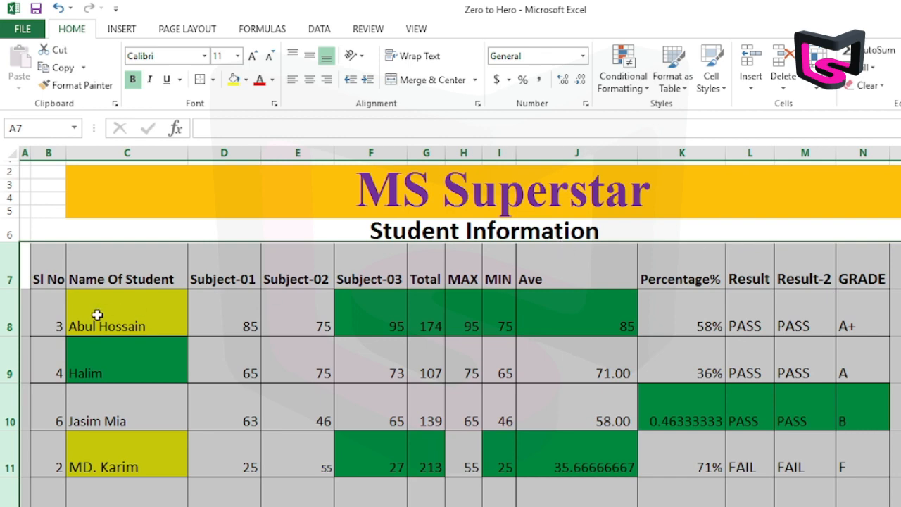
pyautogui.scroll(-1, 381, 355)
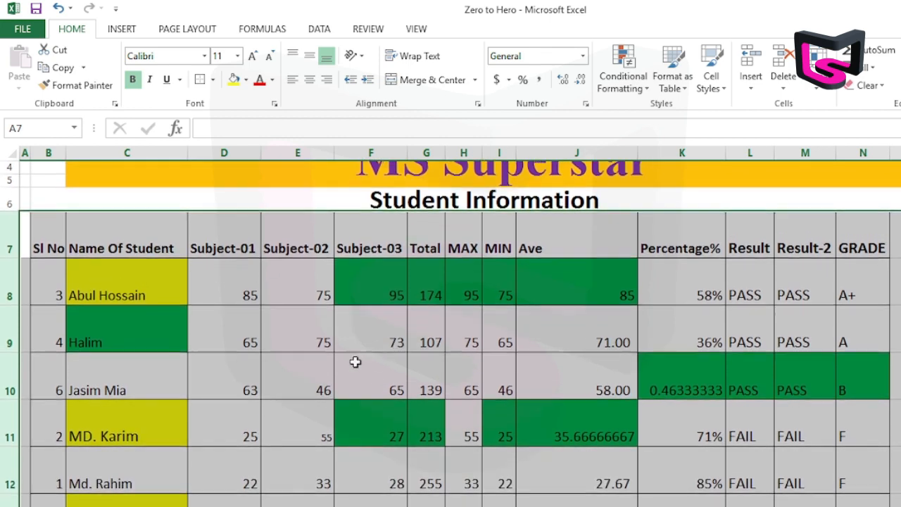
pyautogui.click(145, 289)
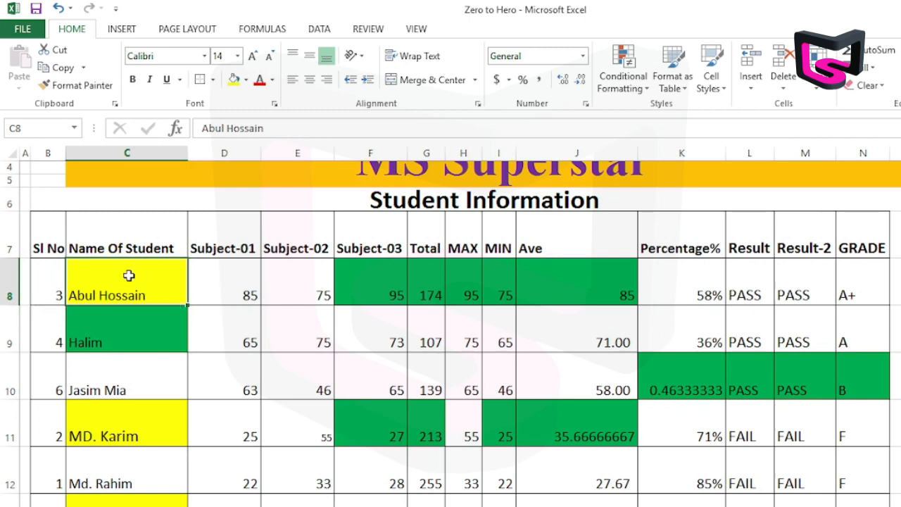
# Vertically middle-align the table rows from row 7 down, and try centred before applying left horizontal alignment.
pyautogui.click(121, 344)
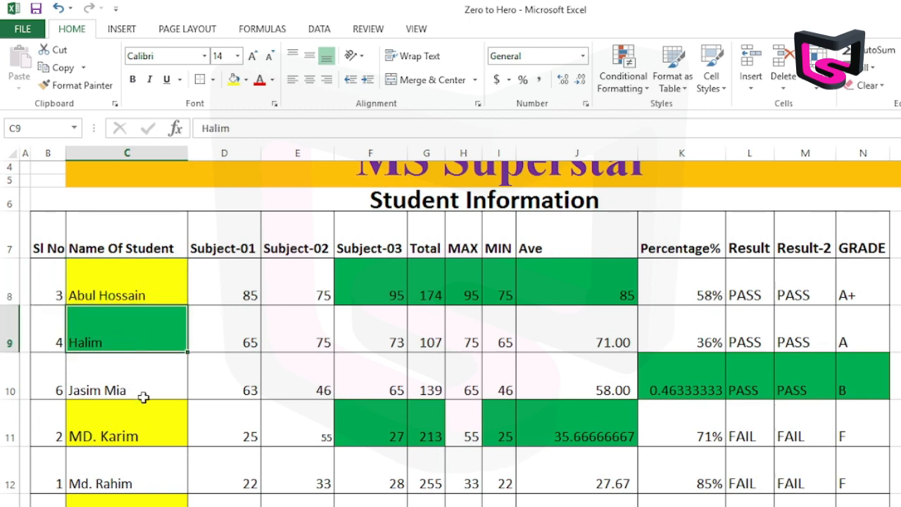
pyautogui.click(140, 394)
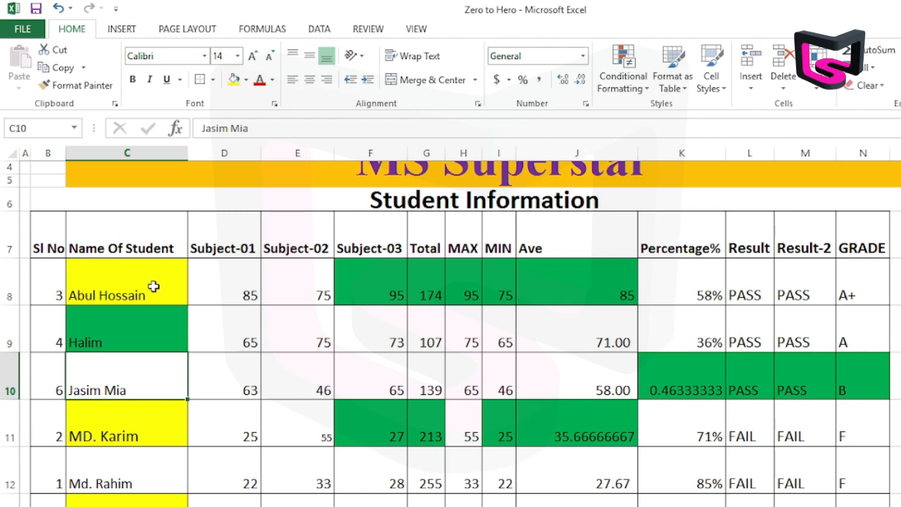
pyautogui.moveTo(10, 240); pyautogui.dragTo(10, 496)
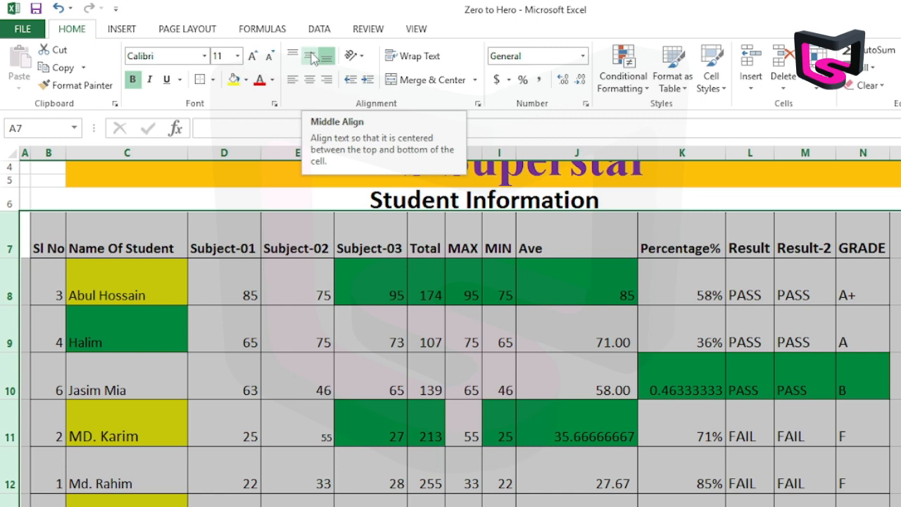
pyautogui.click(313, 58)
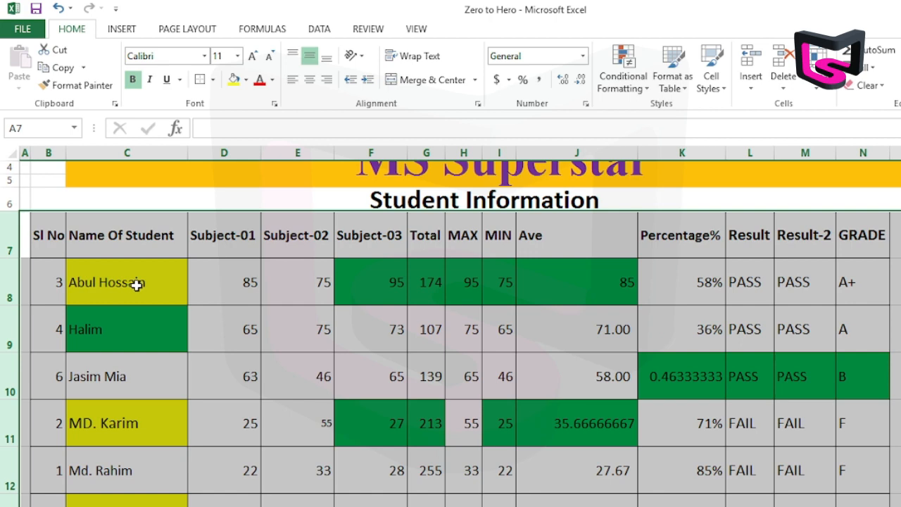
pyautogui.click(309, 81)
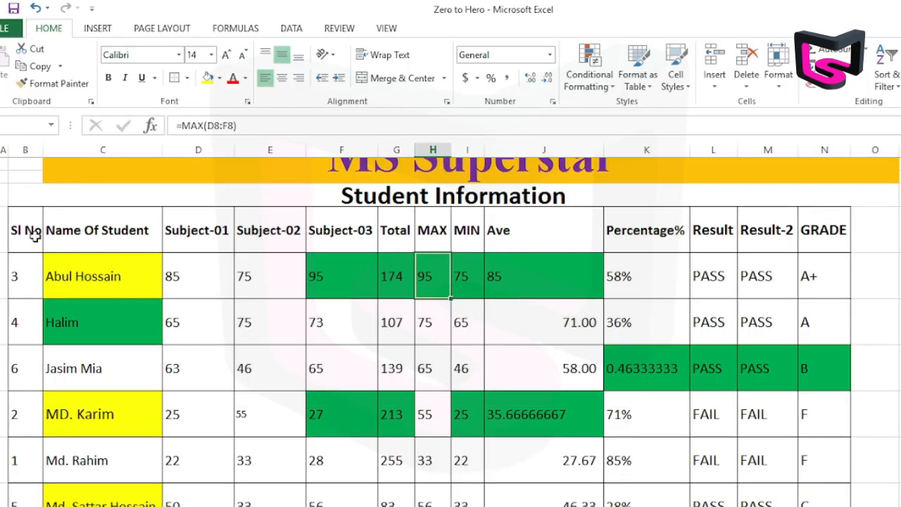
# Angle the text of the table's header row counterclockwise, and return it to horizontal.
pyautogui.moveTo(34, 237)
pyautogui.mouseDown()
pyautogui.moveTo(811, 225)
pyautogui.moveTo(784, 227)
pyautogui.mouseUp()
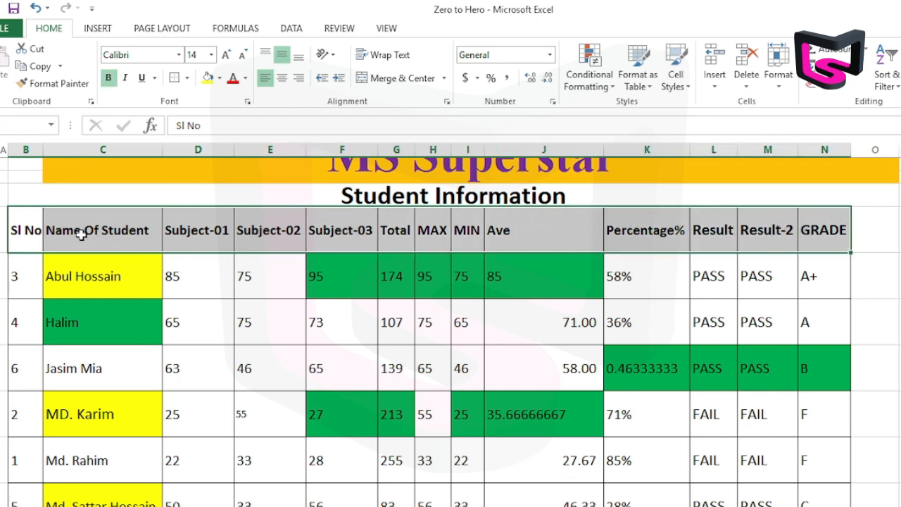
pyautogui.click(334, 55)
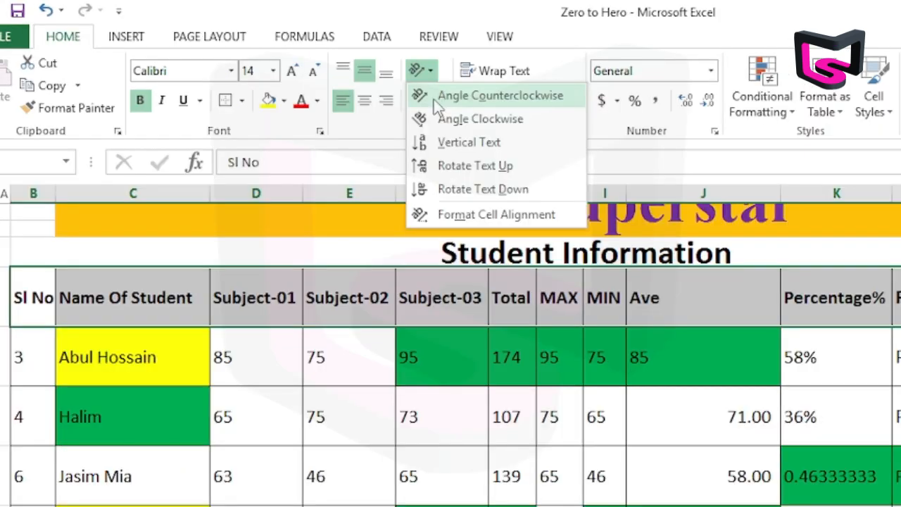
pyautogui.click(345, 75)
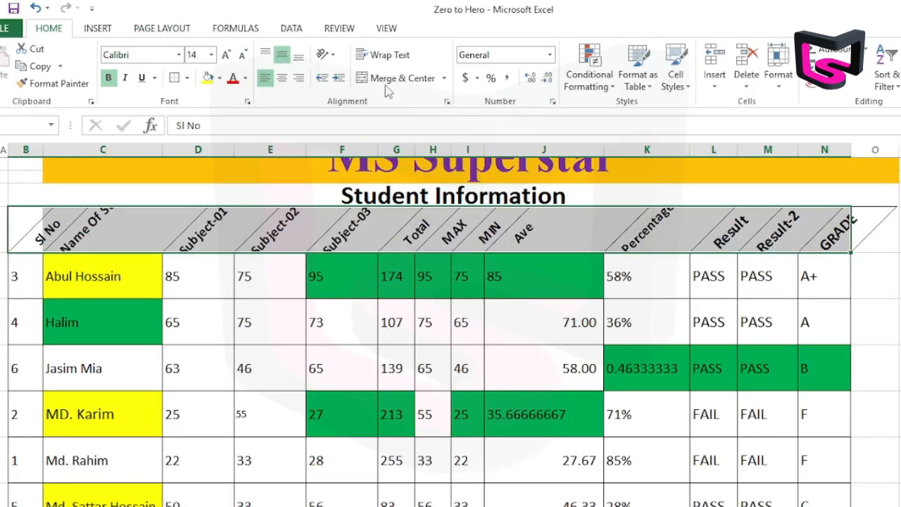
pyautogui.click(334, 55)
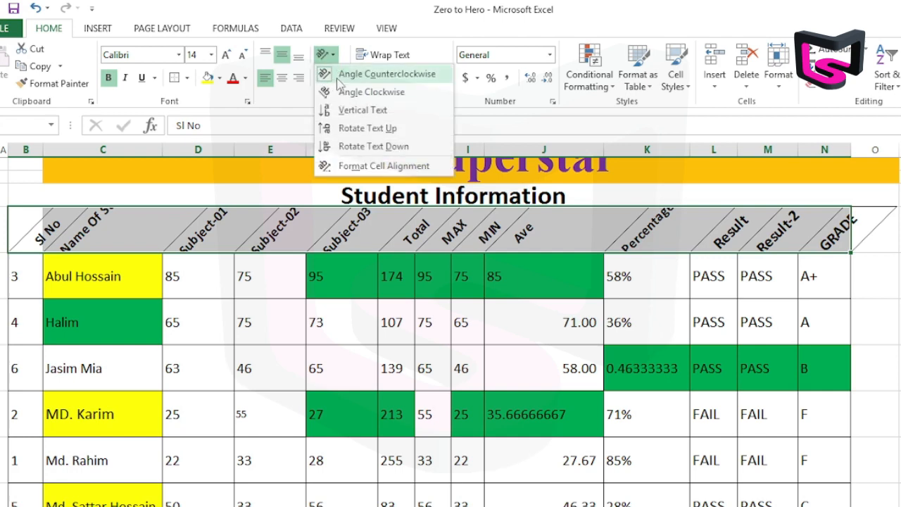
pyautogui.click(339, 80)
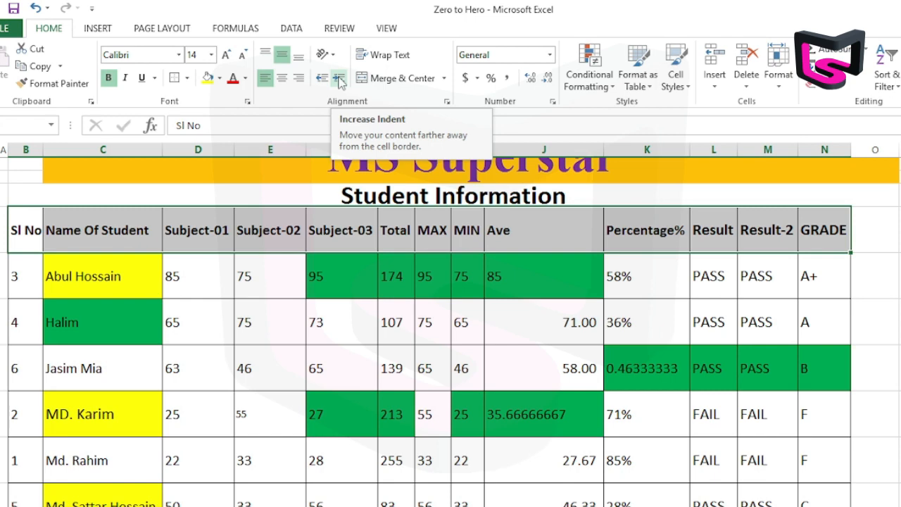
# Increase the indent of the Name Of Student column by three levels, and decrease it back to the cell border.
pyautogui.moveTo(98, 248); pyautogui.dragTo(140, 496)
pyautogui.scroll(-1, 359, 272)
pyautogui.scroll(2, 334, 272)
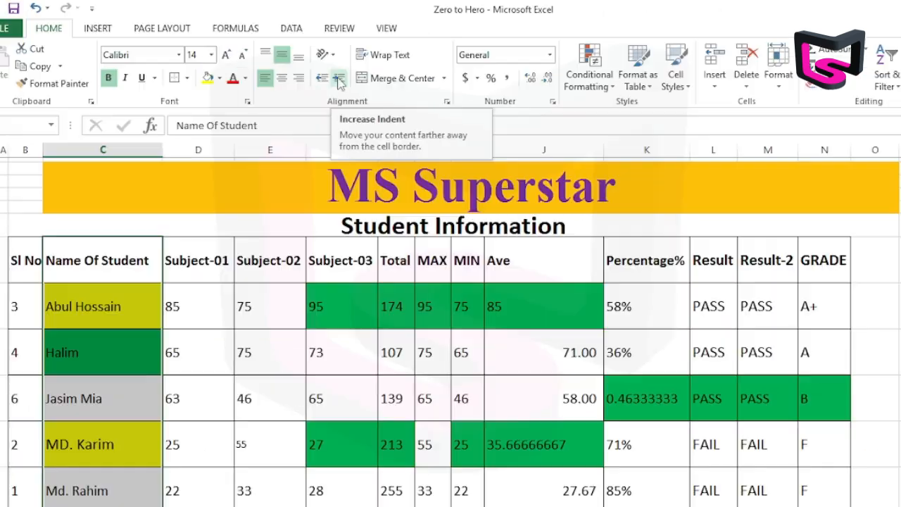
pyautogui.click(441, 116)
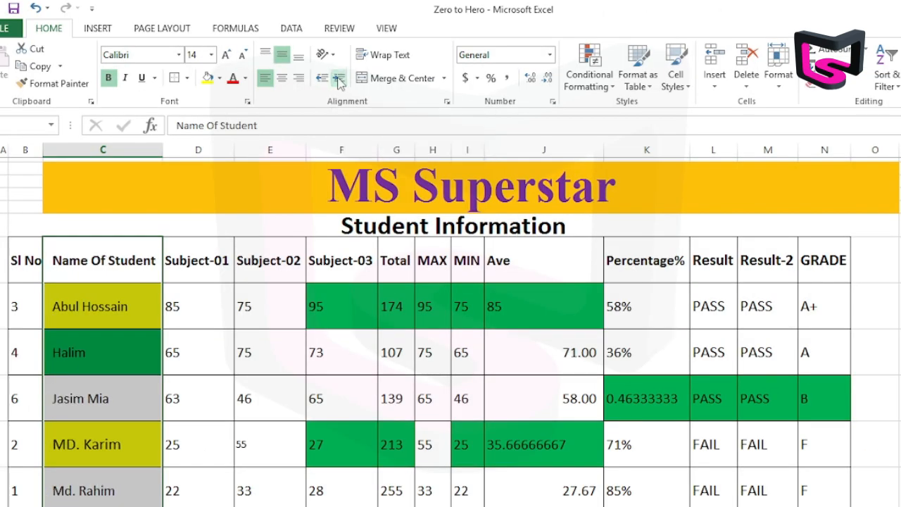
pyautogui.click(339, 79)
pyautogui.click(338, 79)
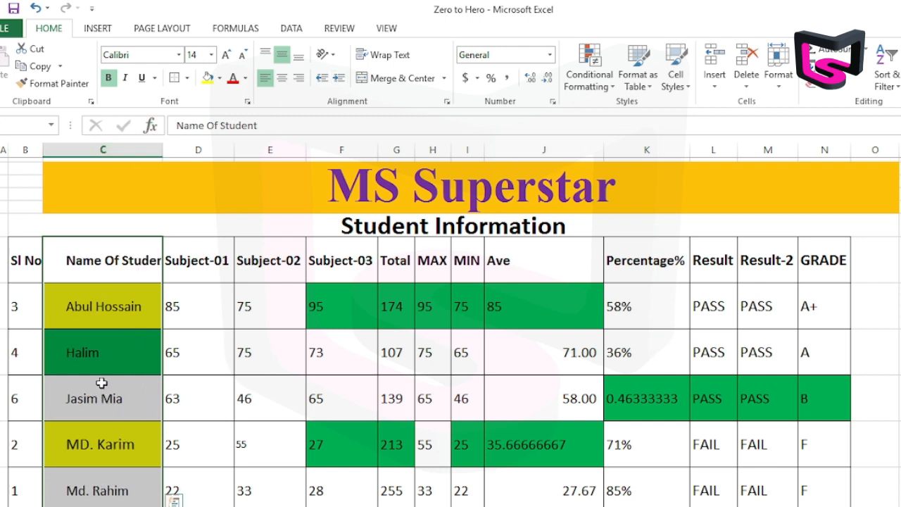
pyautogui.click(322, 78)
pyautogui.click(322, 78)
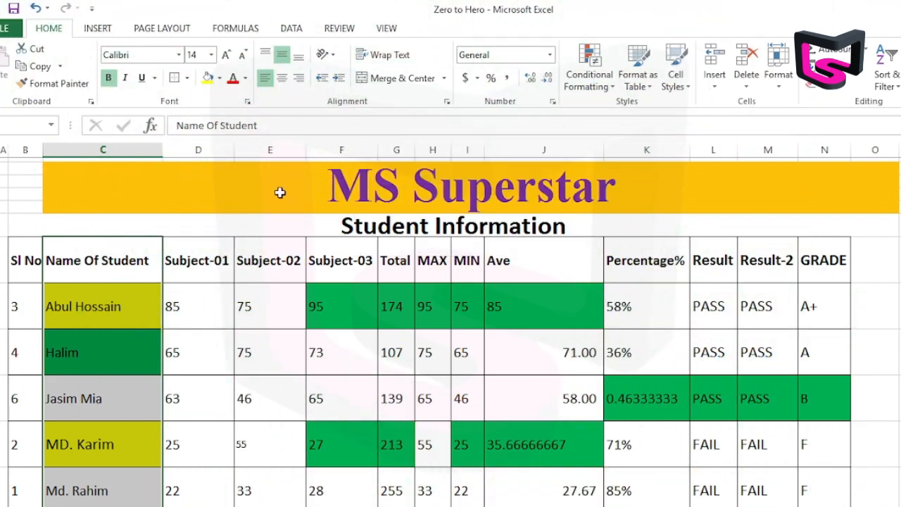
# Enter the sample text hjrdjhsrthsrtjsghsrtj in cell D35 inside the bordered empty range.
pyautogui.scroll(-10, 653, 300)
pyautogui.scroll(4, 640, 292)
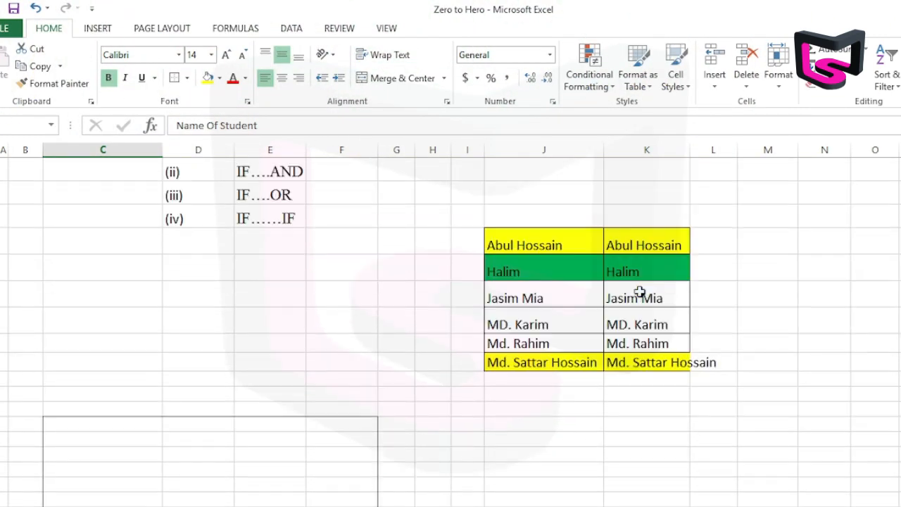
pyautogui.click(198, 368)
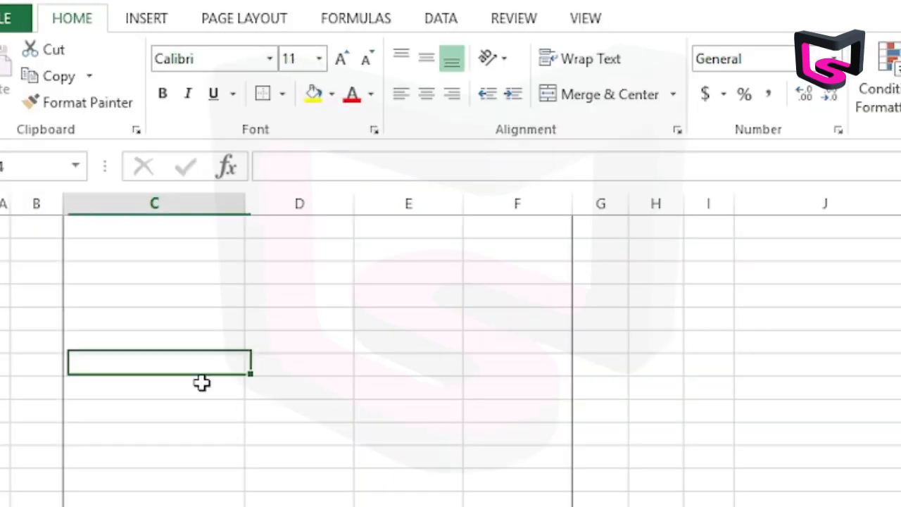
pyautogui.click(323, 395)
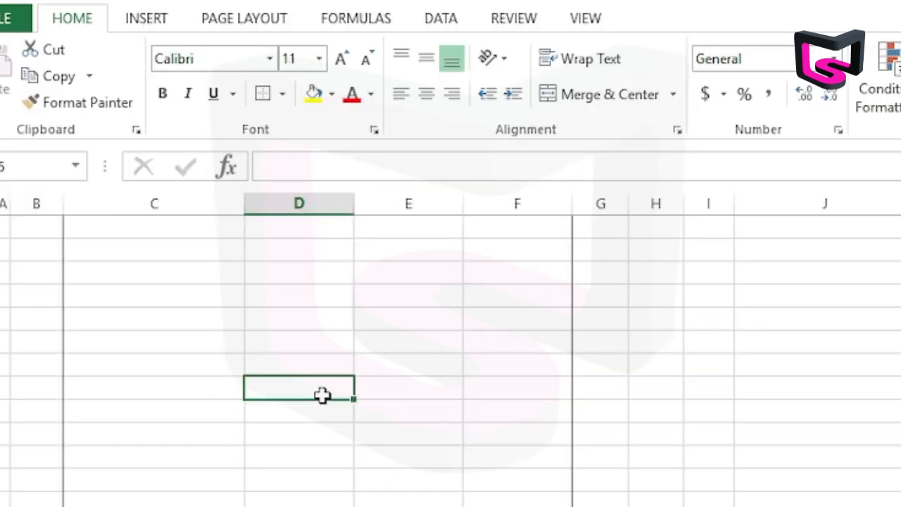
pyautogui.write('hjrdjhsrthsrtjsghsrtj')
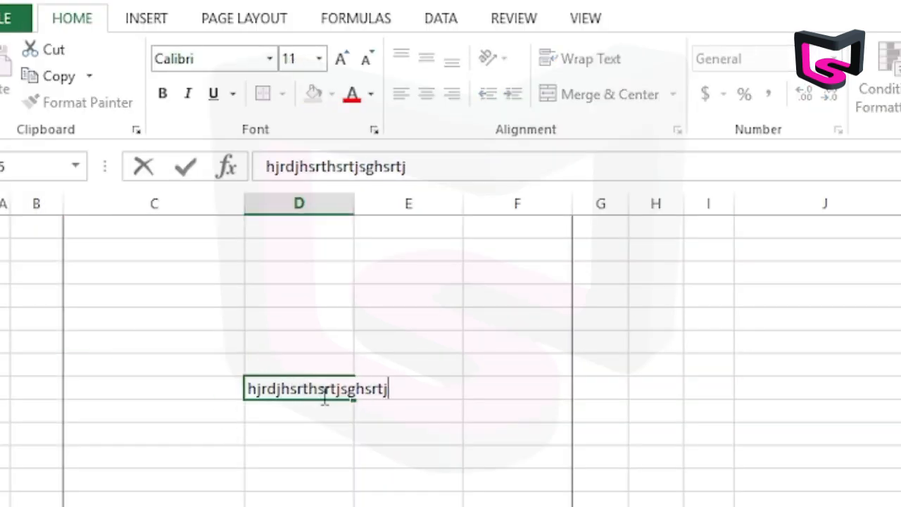
pyautogui.click(432, 443)
# Increase the height of row 35 to nearly three times its size, and wrap the text in cell D35.
pyautogui.click(346, 386)
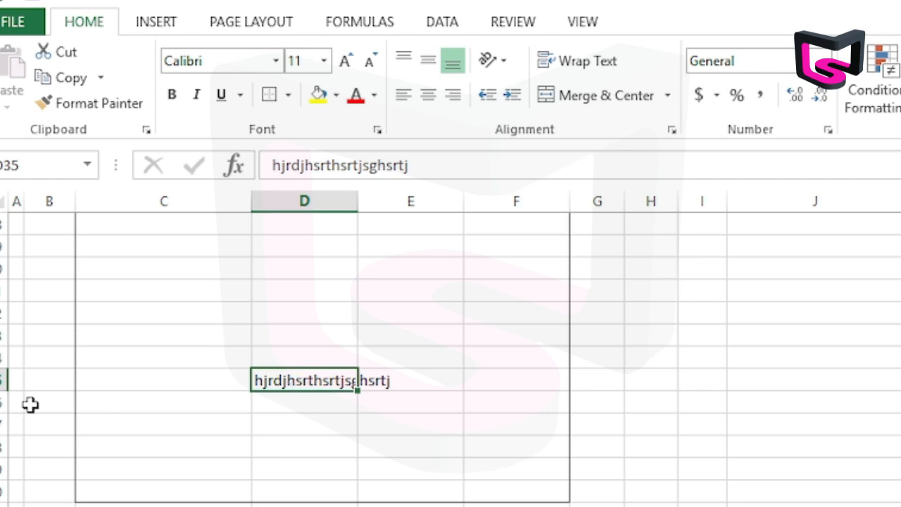
pyautogui.moveTo(5, 392); pyautogui.dragTo(4, 426)
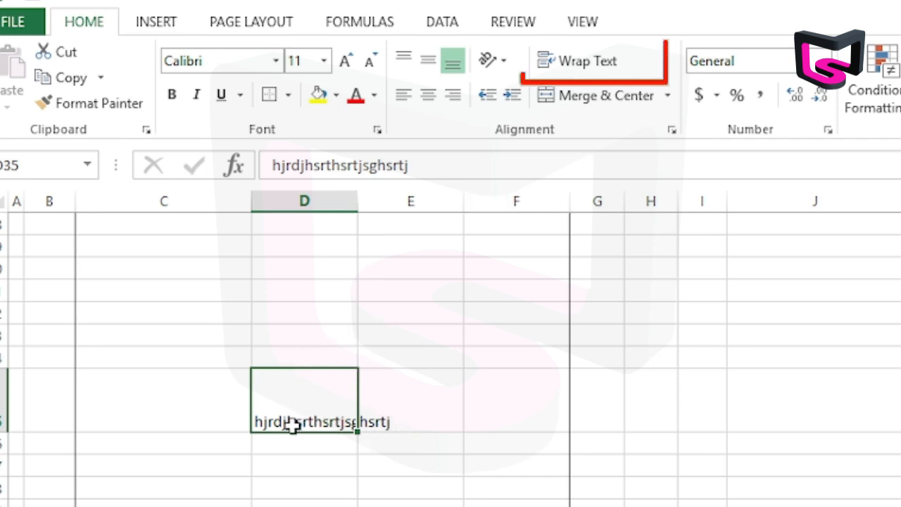
pyautogui.click(592, 62)
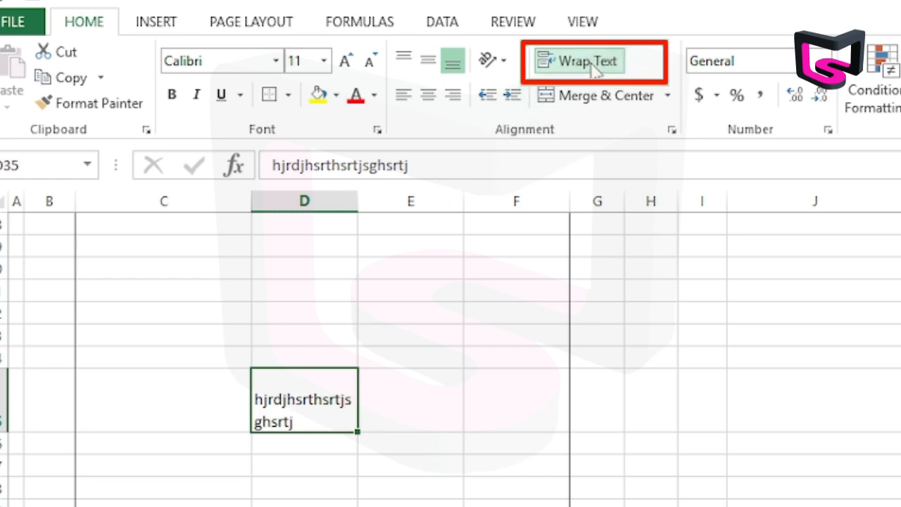
# Append ilyfivi7tgbigv;ioyh9;ohiugb to the wrapped text in cell D35, and fit the row height to it.
pyautogui.doubleClick(306, 427)
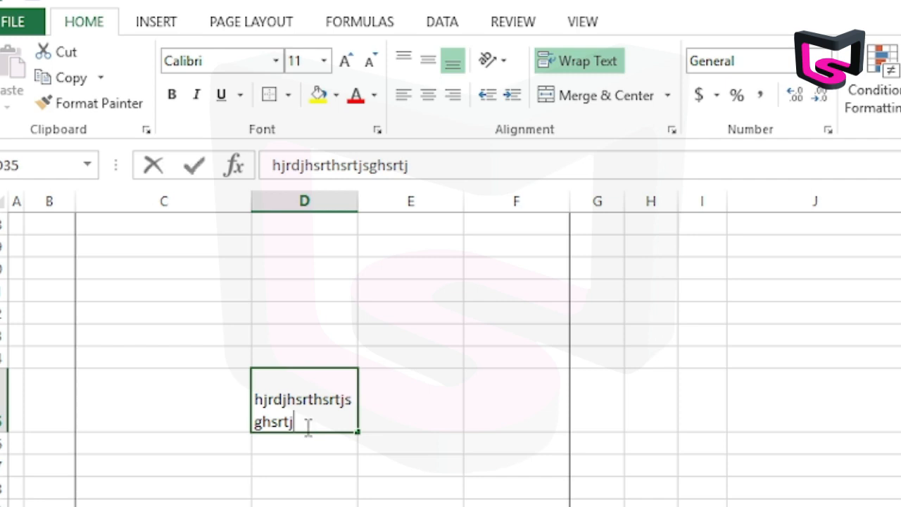
pyautogui.write('ilyfivi7tgbigv;ioyh9;ohiugb')
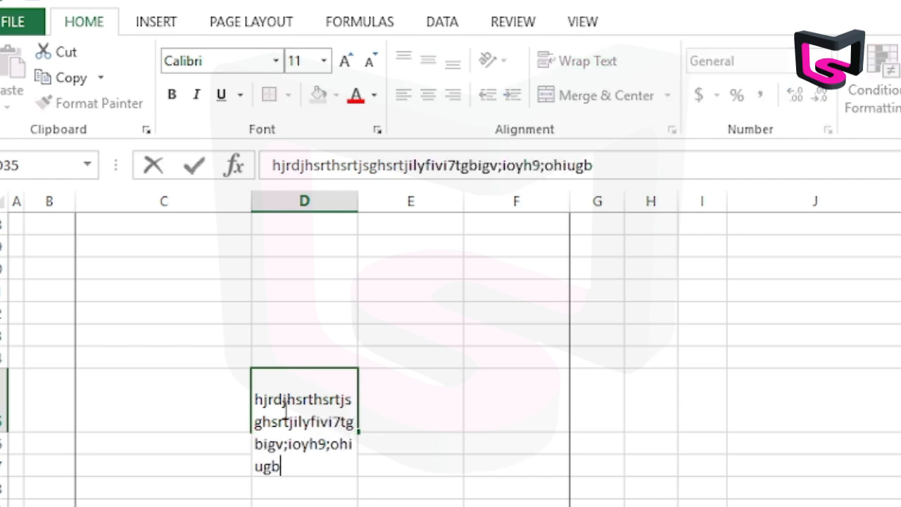
pyautogui.click(392, 419)
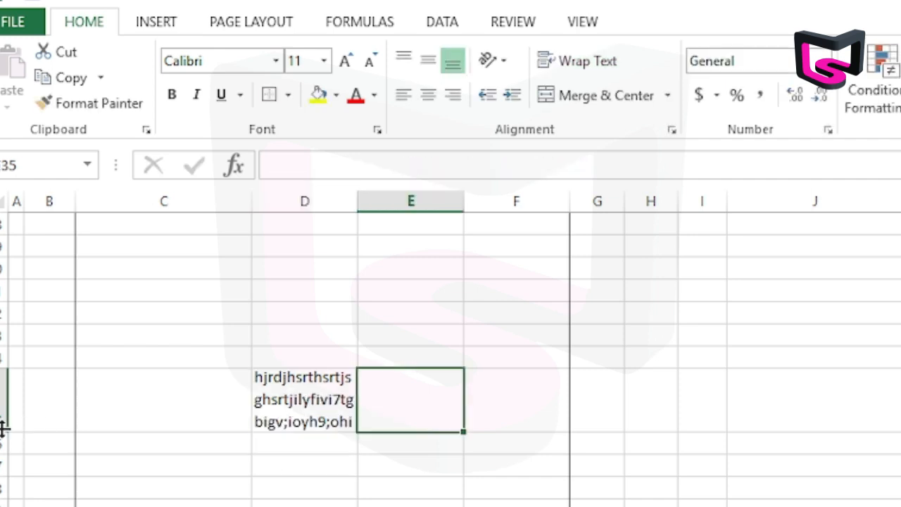
# Turn text wrapping off and on again for cell D35.
pyautogui.click(263, 385)
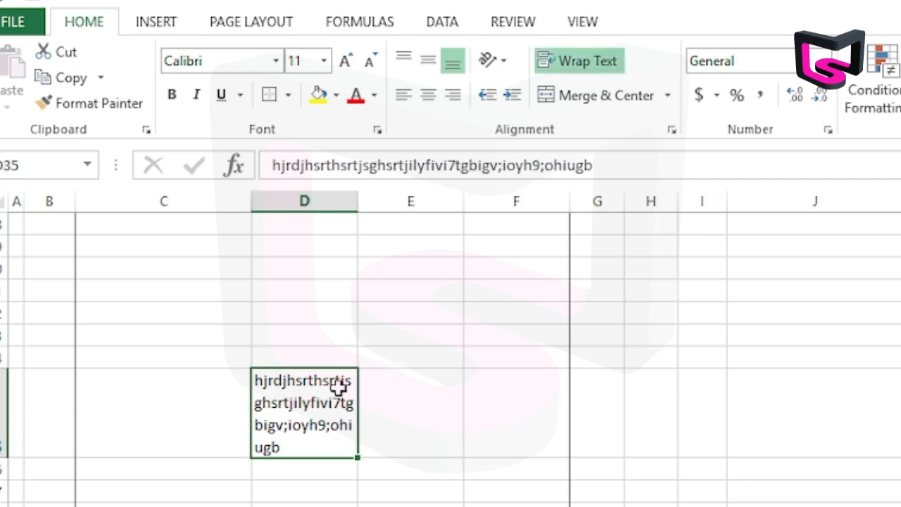
pyautogui.click(580, 68)
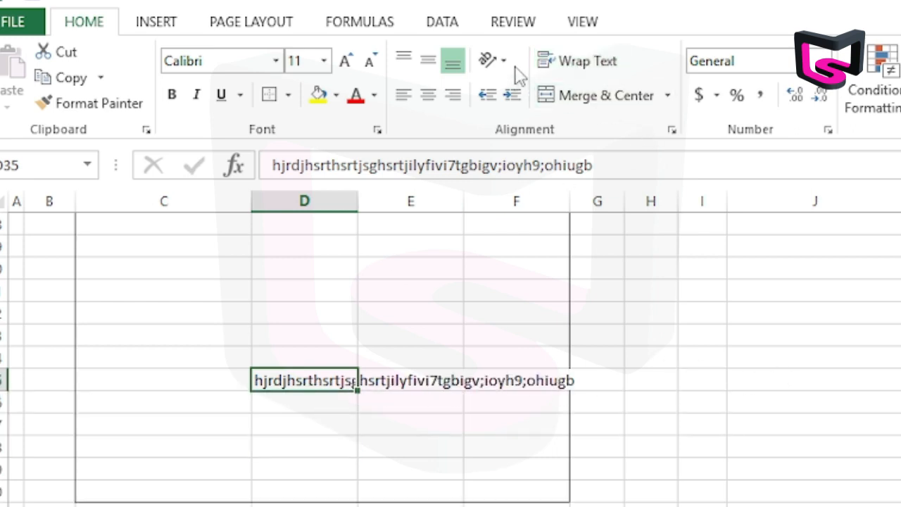
pyautogui.click(570, 62)
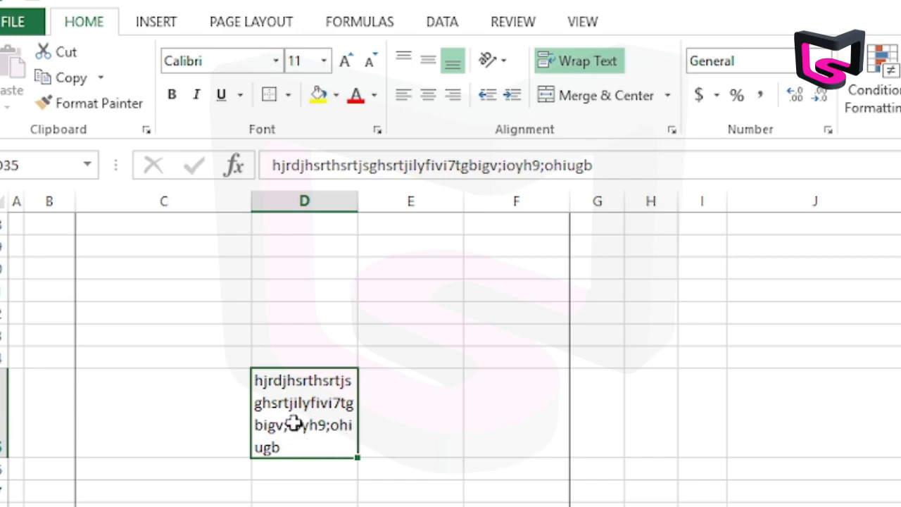
# Insert a blank row above the table's header row.
pyautogui.scroll(5, 525, 451)
pyautogui.scroll(5, 518, 446)
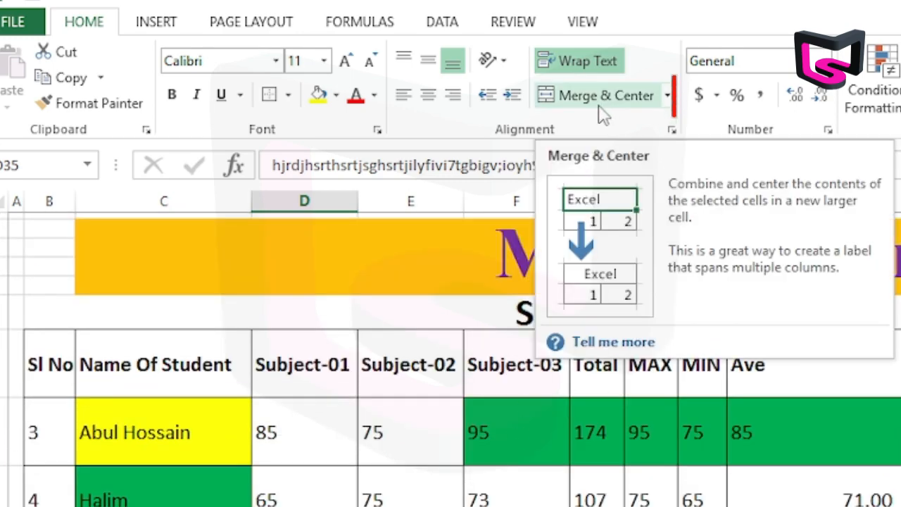
pyautogui.scroll(-8, 641, 373)
pyautogui.scroll(-2, 620, 367)
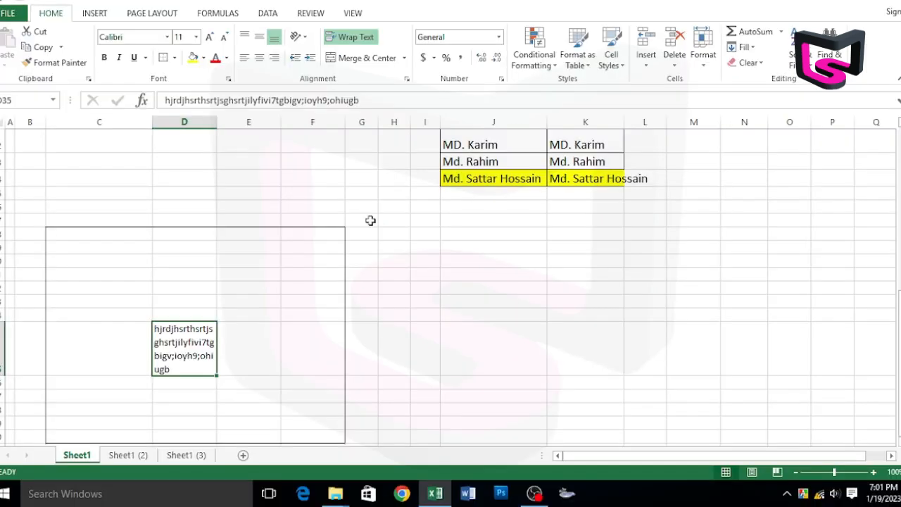
pyautogui.scroll(10, 348, 331)
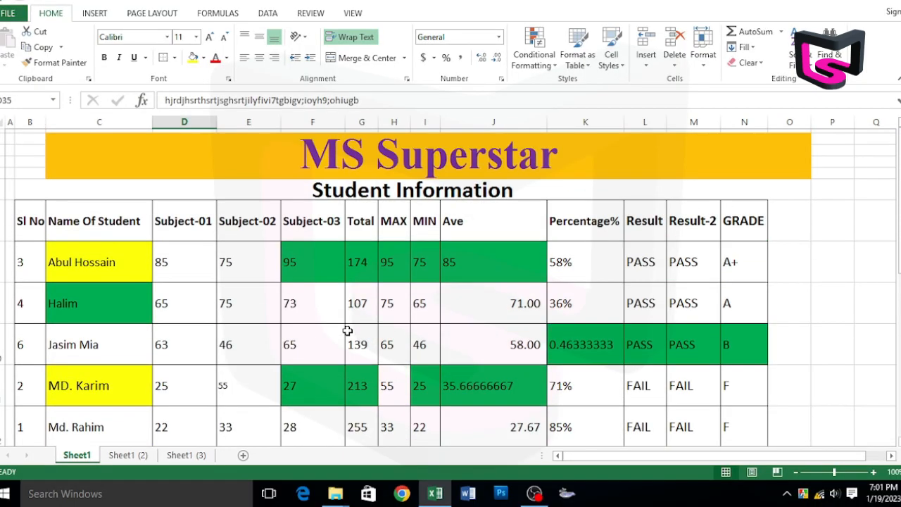
pyautogui.click(6, 227)
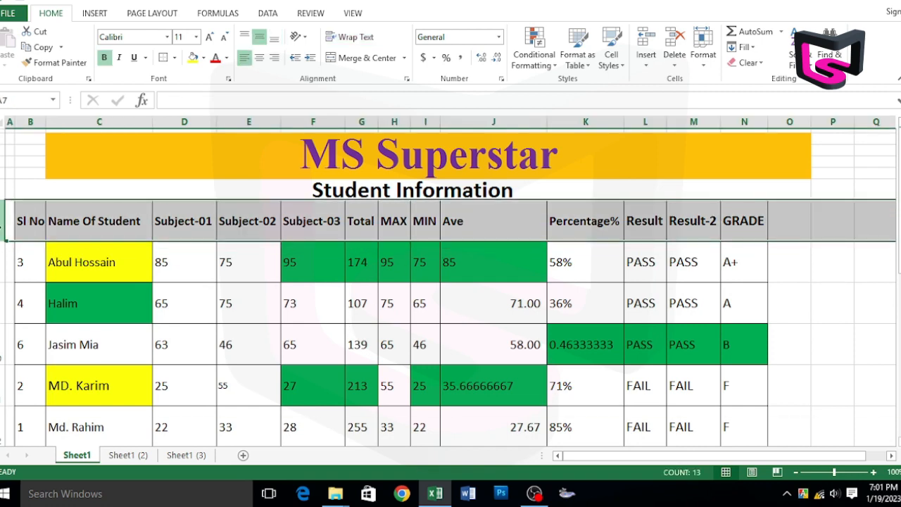
pyautogui.hotkey('ctrl', 'shift', '+')
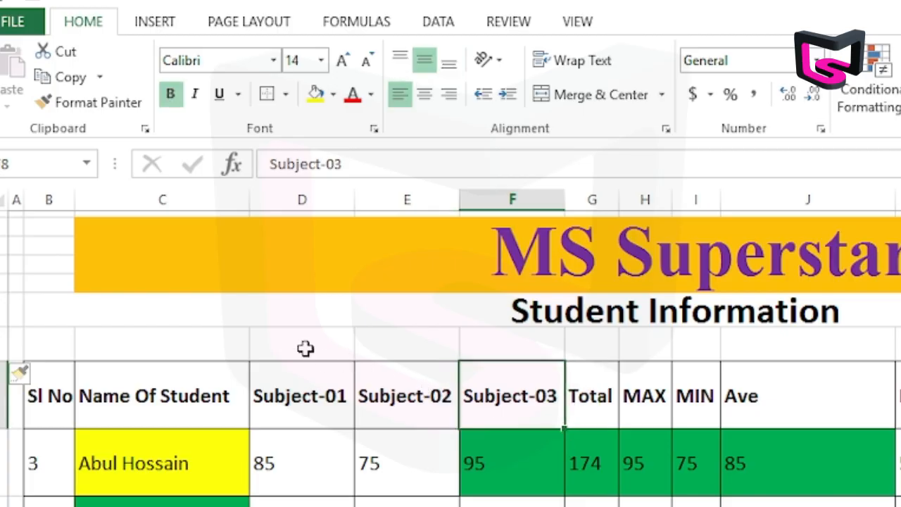
# Merge and centre the blank cells D7:F7 above the three subject headings, and enter All Subject as their shared heading.
pyautogui.moveTo(188, 211); pyautogui.dragTo(313, 211)
pyautogui.click(367, 58)
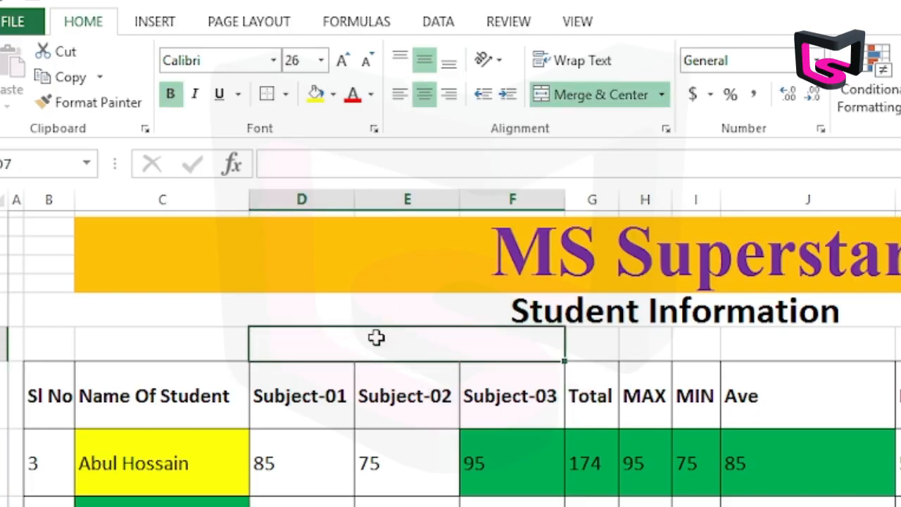
pyautogui.write('All Su')
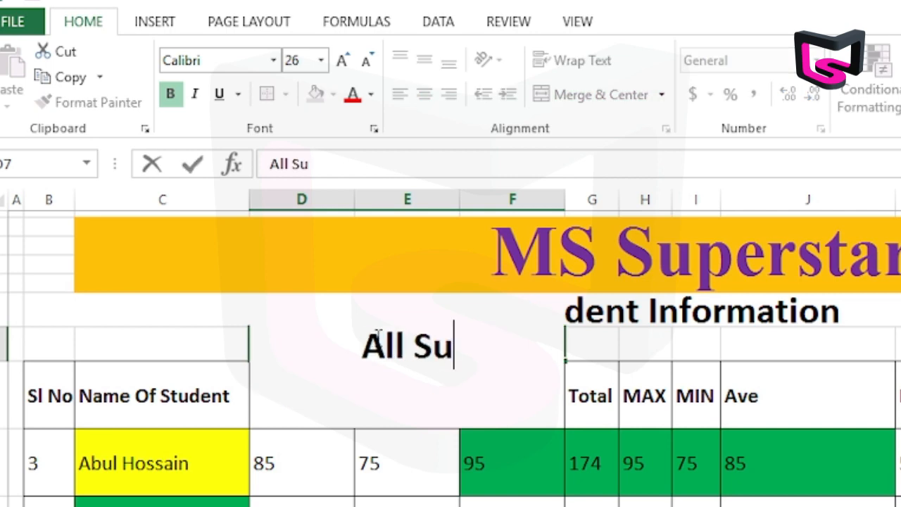
pyautogui.write('bject')
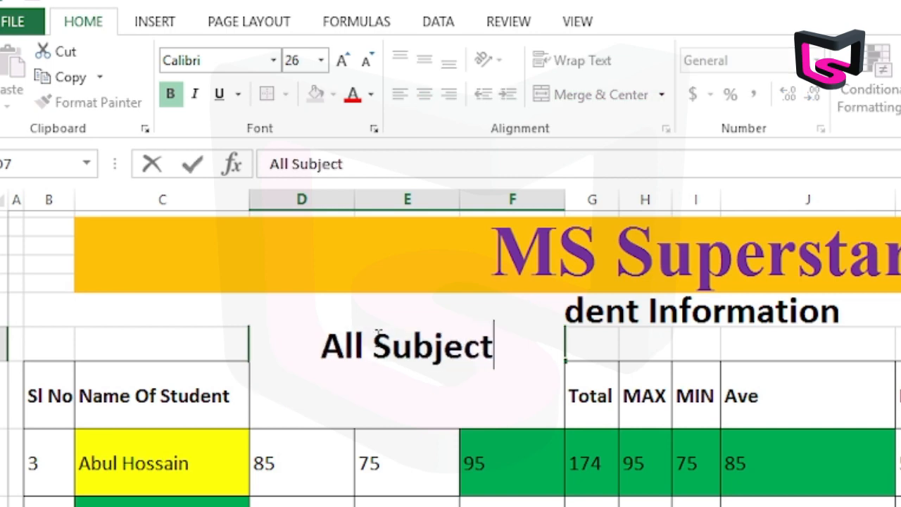
pyautogui.press('Return')
pyautogui.click(384, 342)
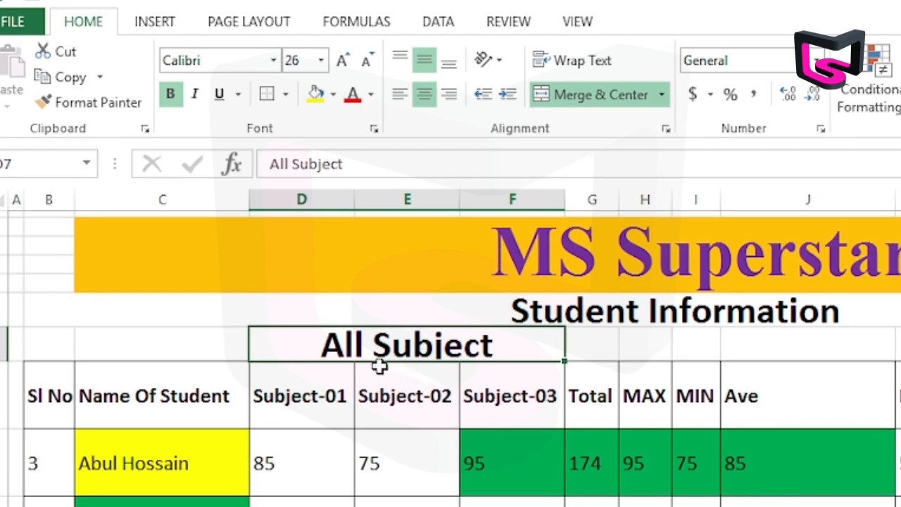
pyautogui.press('Down')
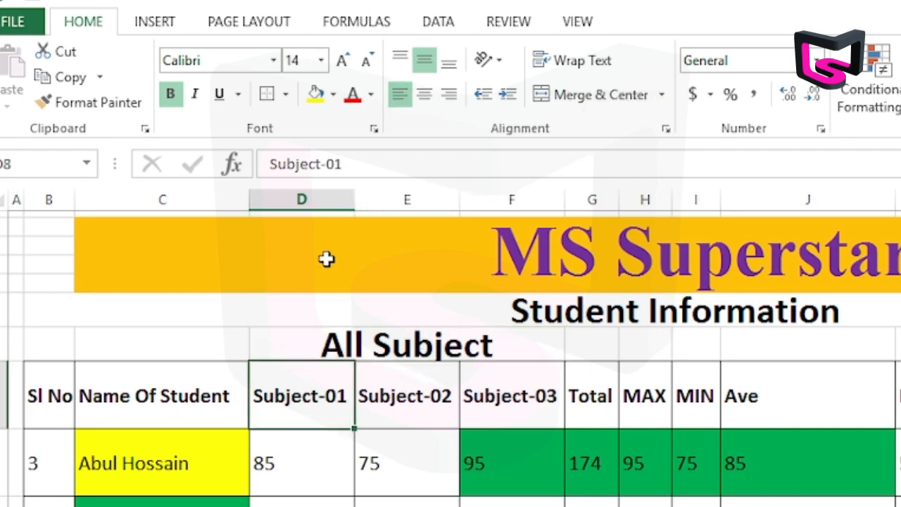
# Align the merged All Subject heading to the left and to the middle of its cell height.
pyautogui.click(296, 199)
pyautogui.click(397, 194)
pyautogui.click(520, 191)
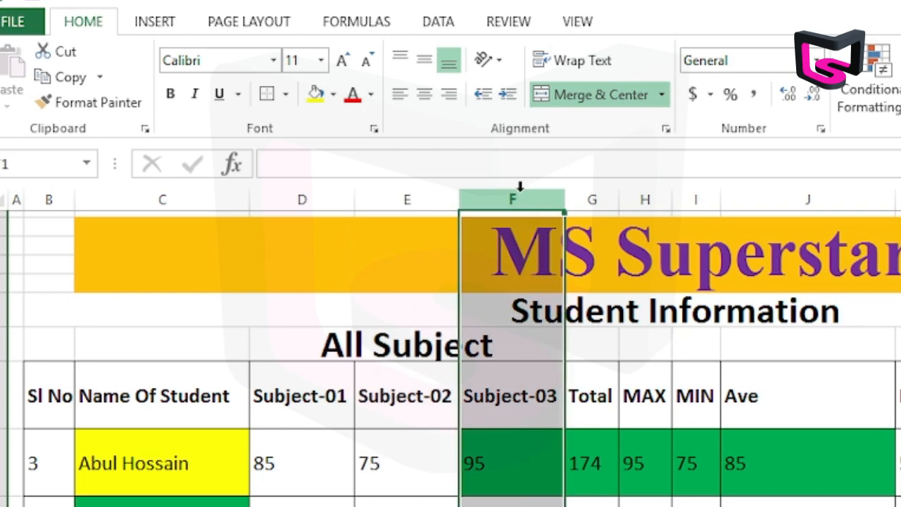
pyautogui.click(324, 345)
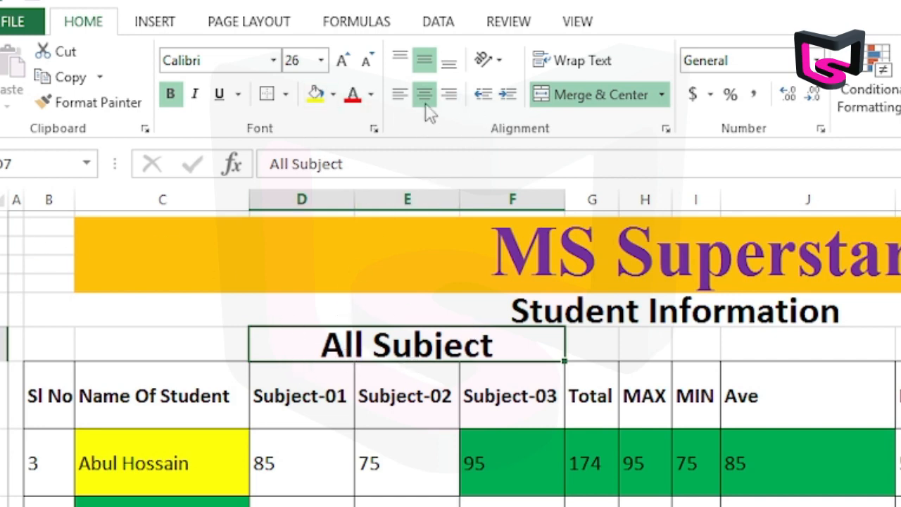
pyautogui.click(400, 60)
pyautogui.click(400, 94)
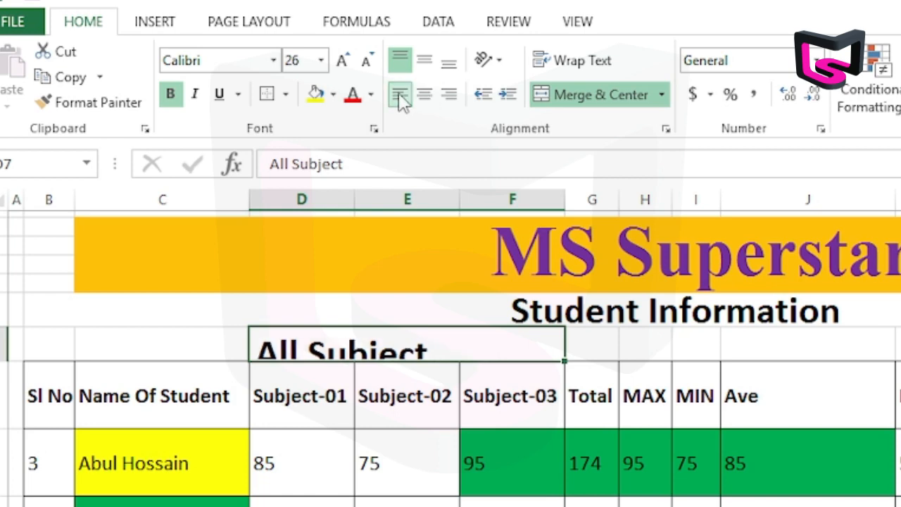
pyautogui.click(425, 60)
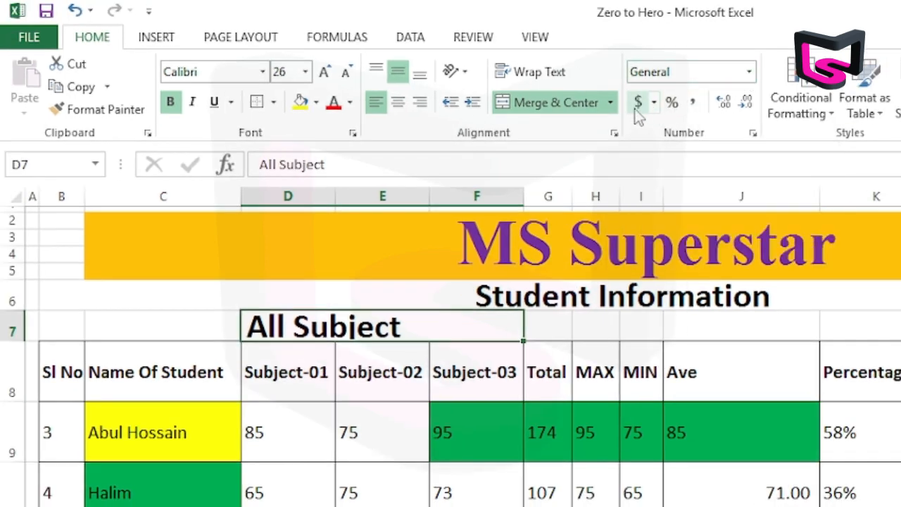
# Look over the available accounting currency formats, and apply the comma number style to the Subject-03 mark in cell F9.
pyautogui.click(654, 102)
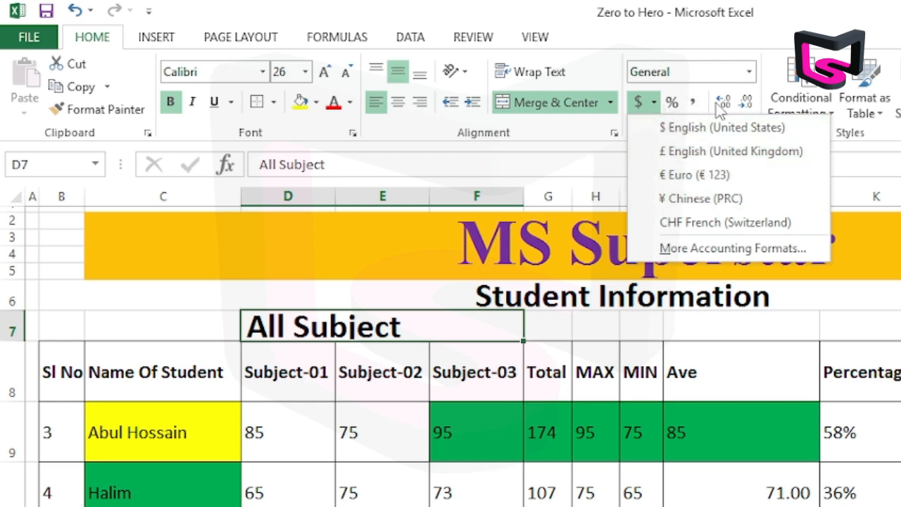
pyautogui.click(800, 18)
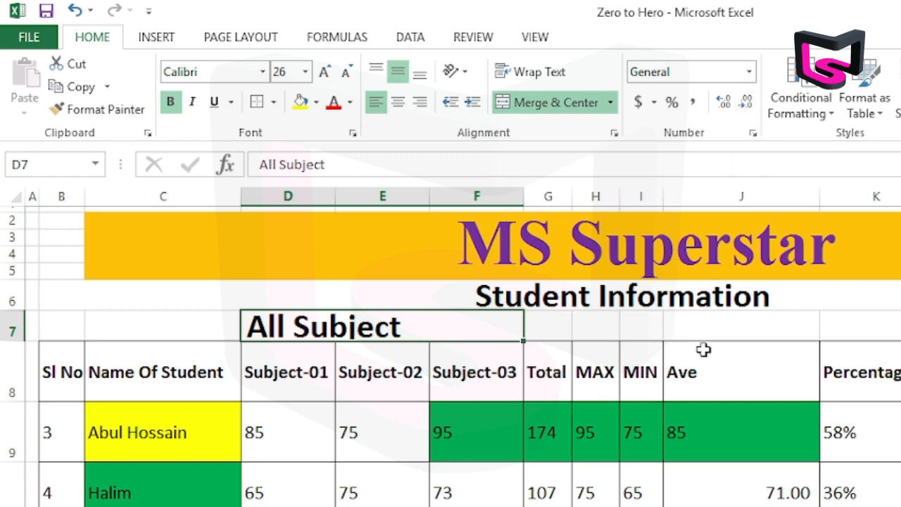
pyautogui.click(455, 442)
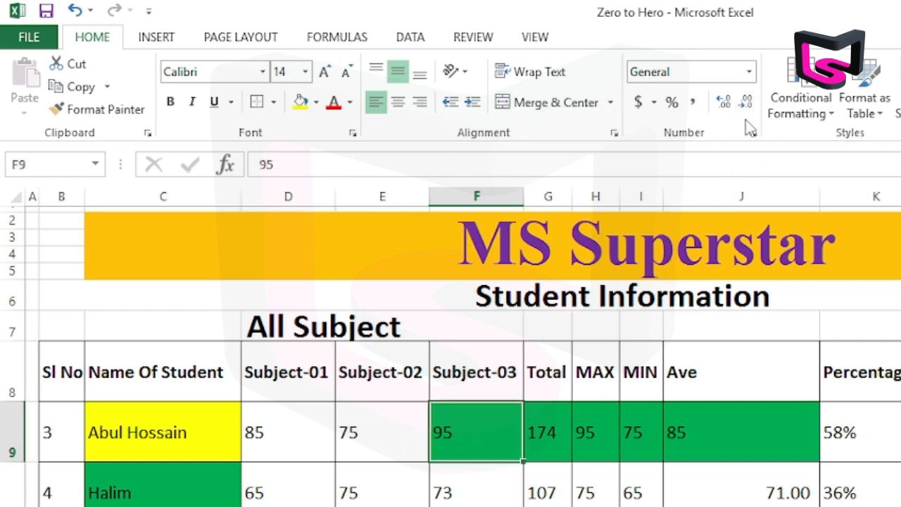
pyautogui.click(693, 103)
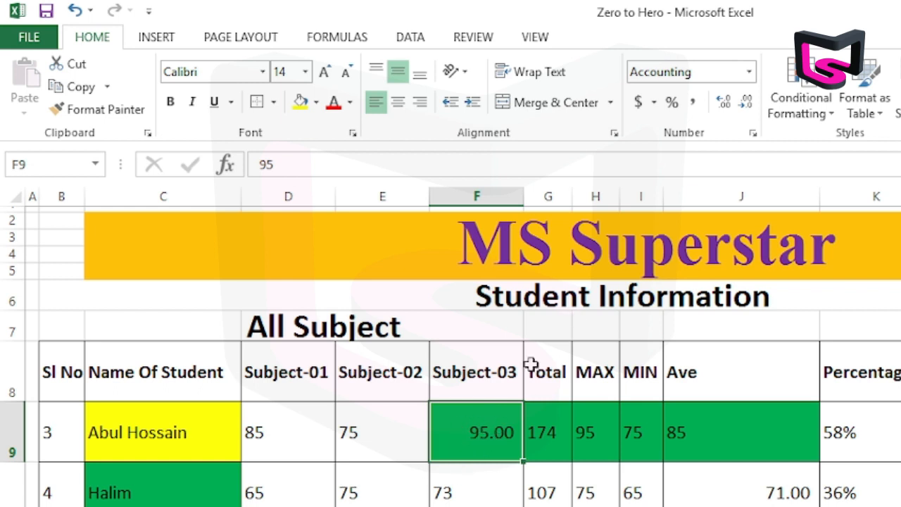
# Increase the decimals of the mark in cell F9 to five places, and reduce them to none.
pyautogui.click(728, 106)
pyautogui.click(728, 107)
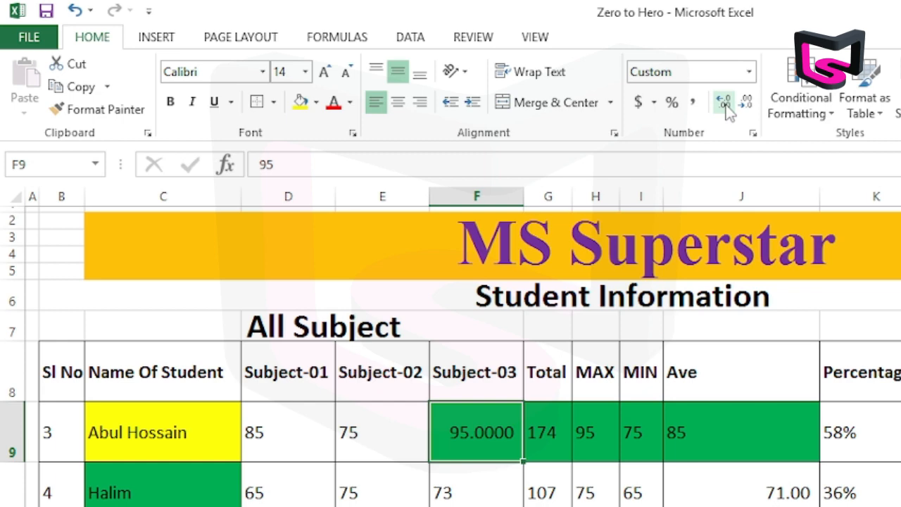
pyautogui.click(727, 106)
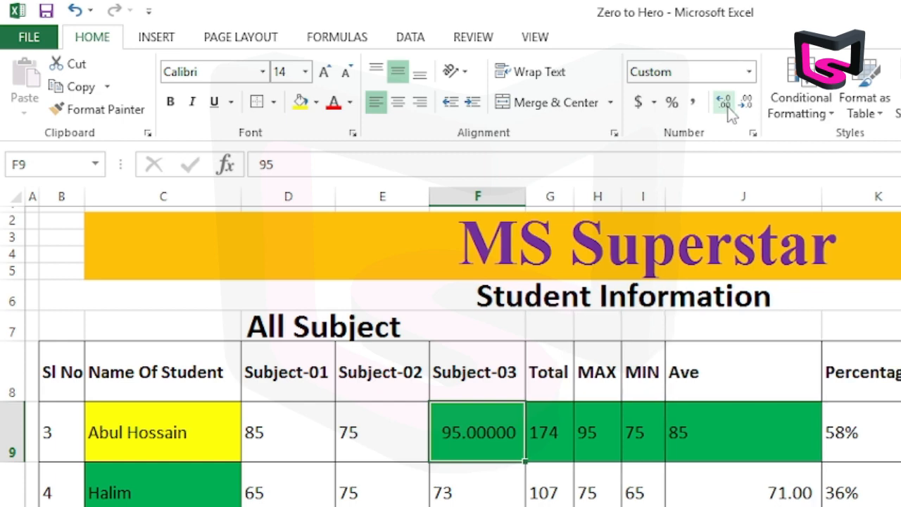
pyautogui.click(746, 105)
pyautogui.click(746, 105)
pyautogui.click(746, 106)
pyautogui.click(745, 106)
pyautogui.click(746, 105)
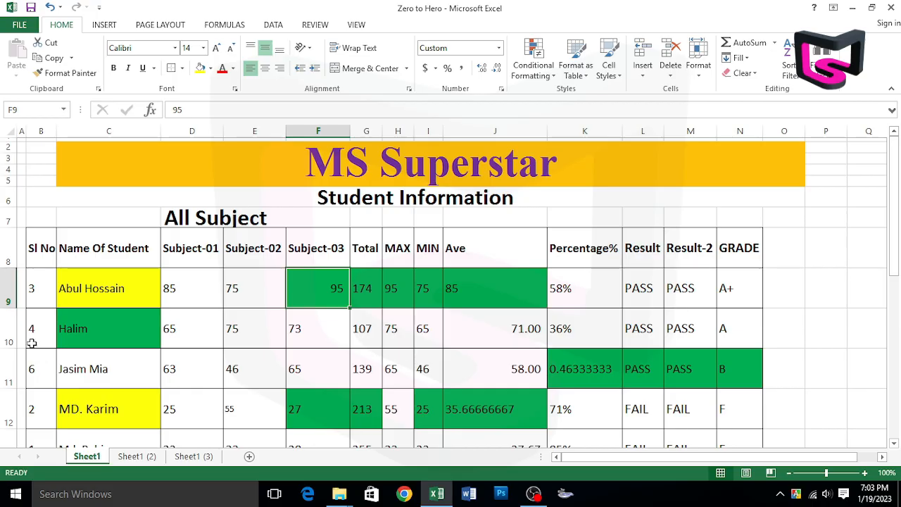
# Select the student rows 9 to 14 and set their row height to 50.
pyautogui.moveTo(8, 289); pyautogui.dragTo(6, 335)
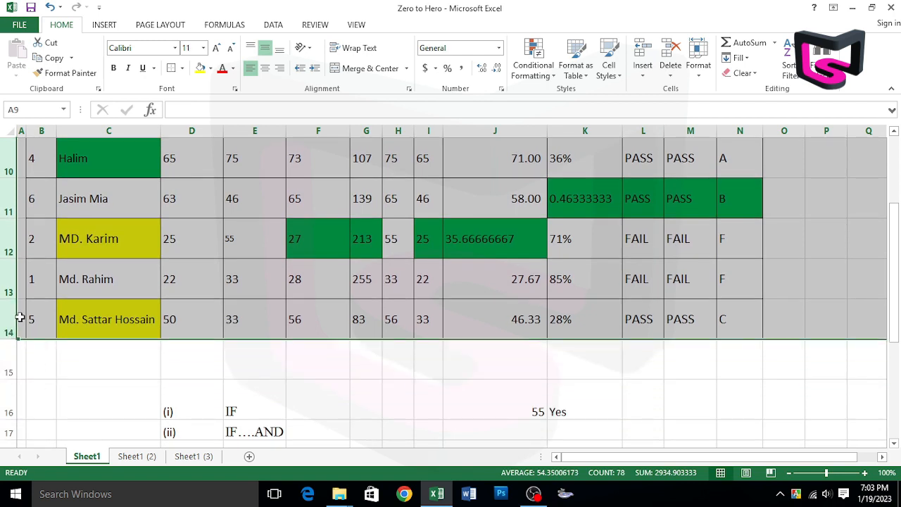
pyautogui.scroll(3, 170, 323)
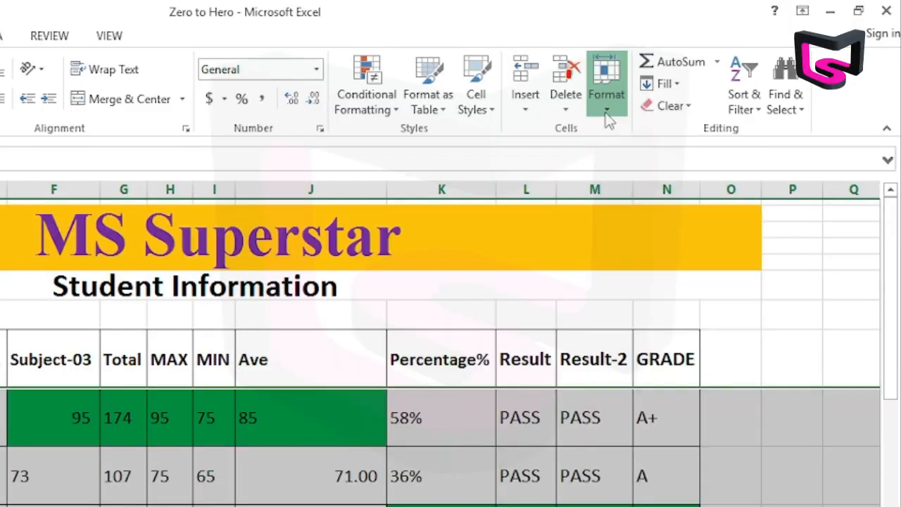
pyautogui.click(698, 70)
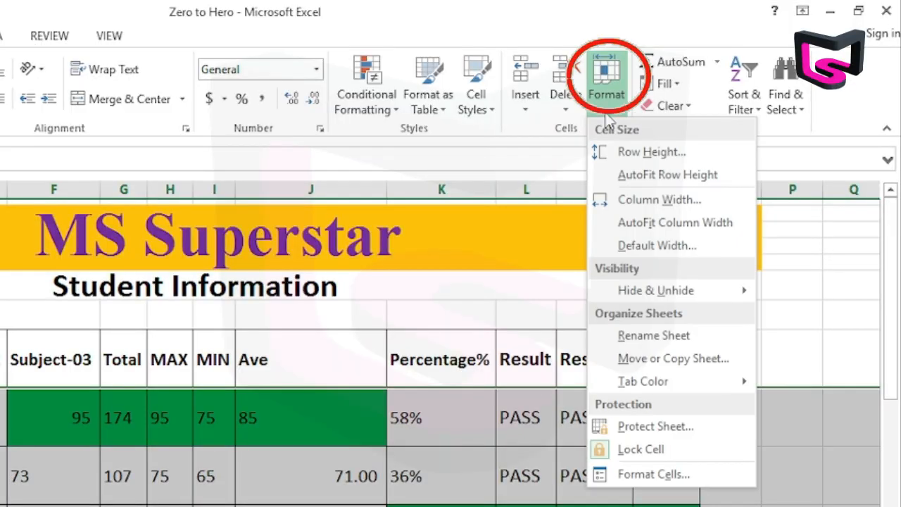
pyautogui.click(646, 154)
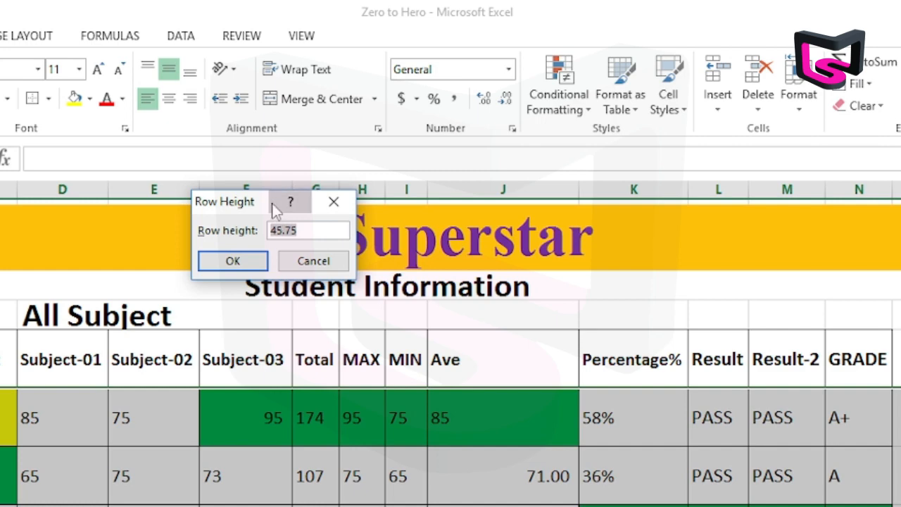
pyautogui.moveTo(276, 210); pyautogui.dragTo(466, 343)
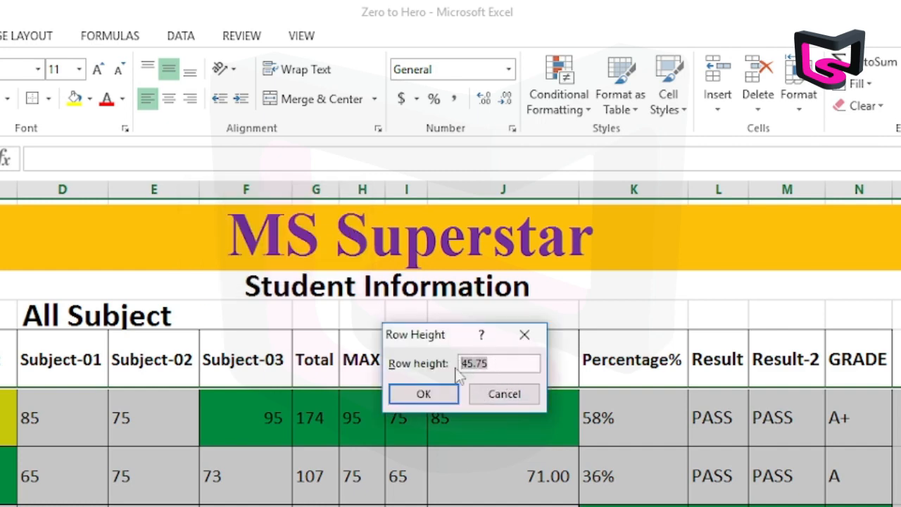
pyautogui.write('5')
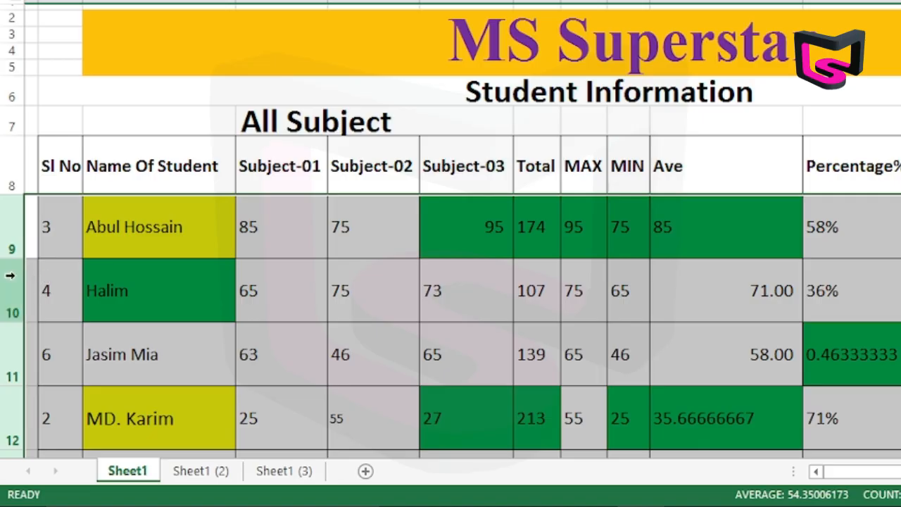
# Set the height of the selected student rows 9 to 14 to 30.
pyautogui.rightClick(13, 328)
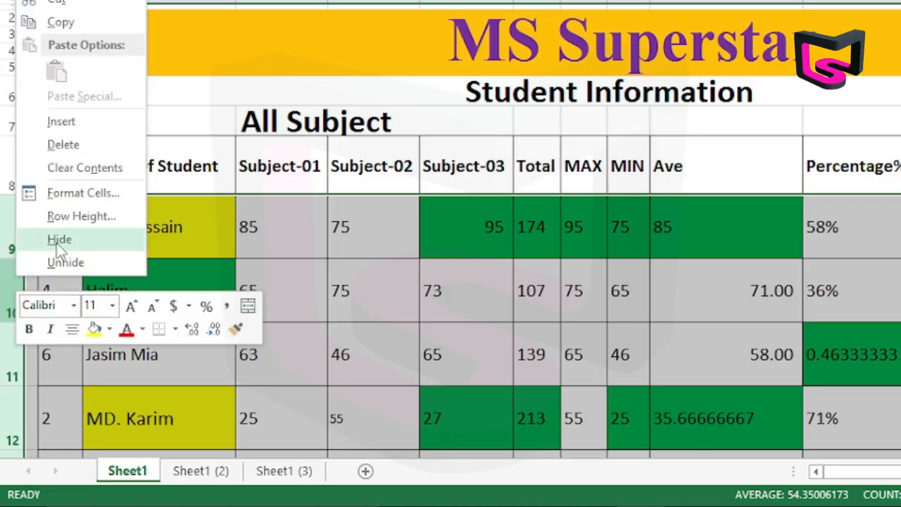
pyautogui.click(92, 218)
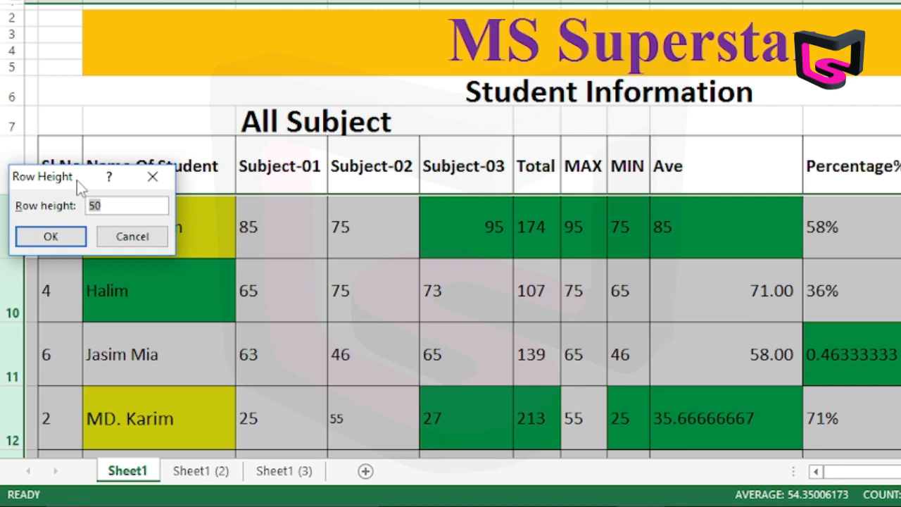
pyautogui.moveTo(81, 181); pyautogui.dragTo(444, 128)
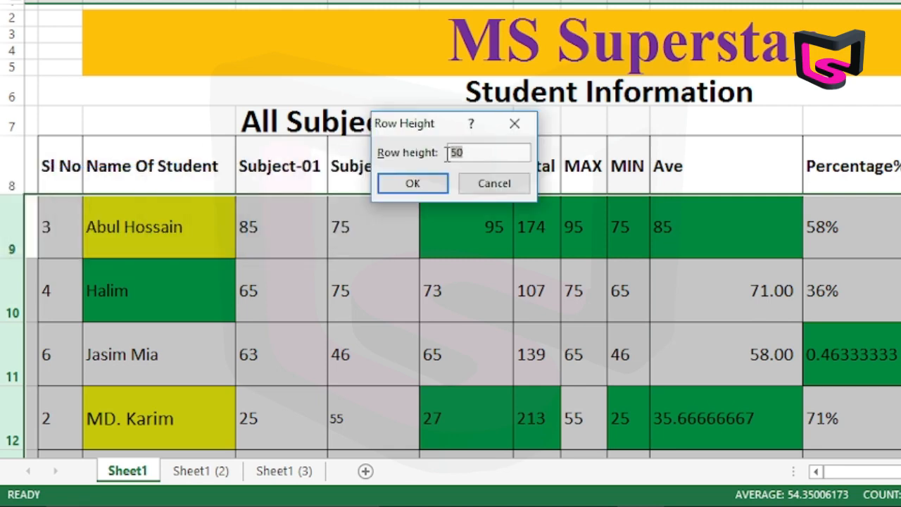
pyautogui.write('30')
pyautogui.press('Return')
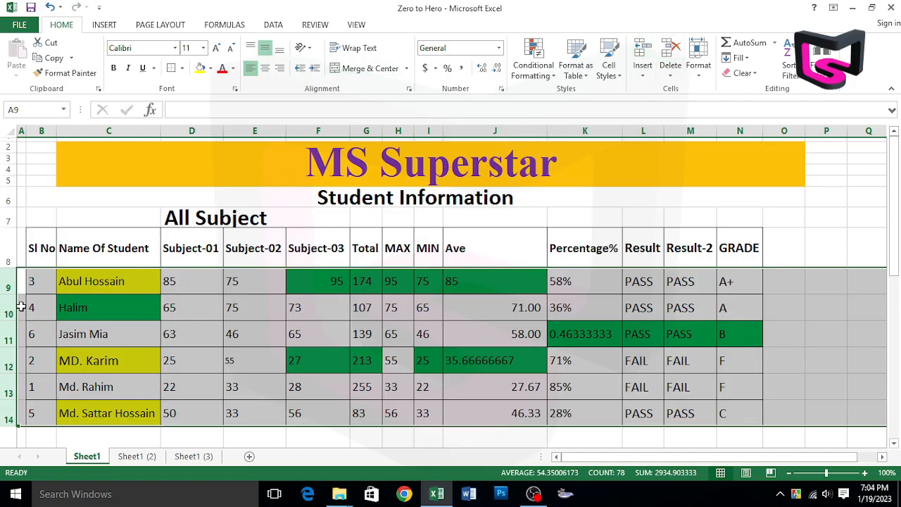
# Insert eight blank rows below the first student record, working from rows 10 to 13.
pyautogui.moveTo(7, 307); pyautogui.dragTo(4, 377)
pyautogui.hotkey('ctrl', '+')
pyautogui.hotkey('ctrl', '+')
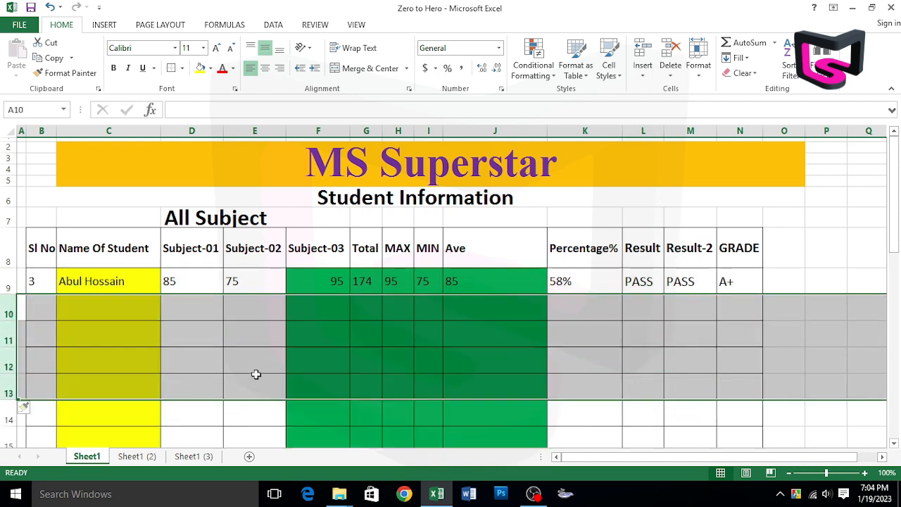
pyautogui.click(252, 370)
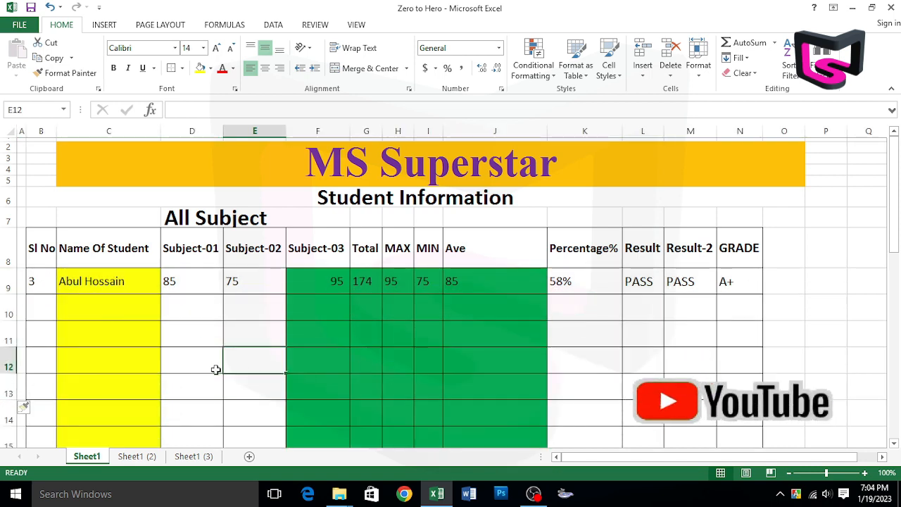
# Examine whether the heading row 8 stays in view while moving down and up the lengthened marks table.
pyautogui.click(7, 259)
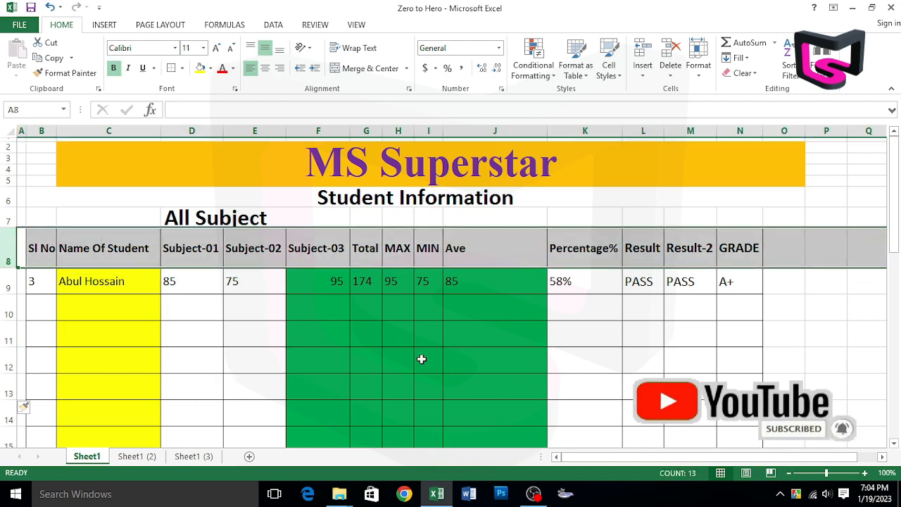
pyautogui.scroll(-5, 421, 359)
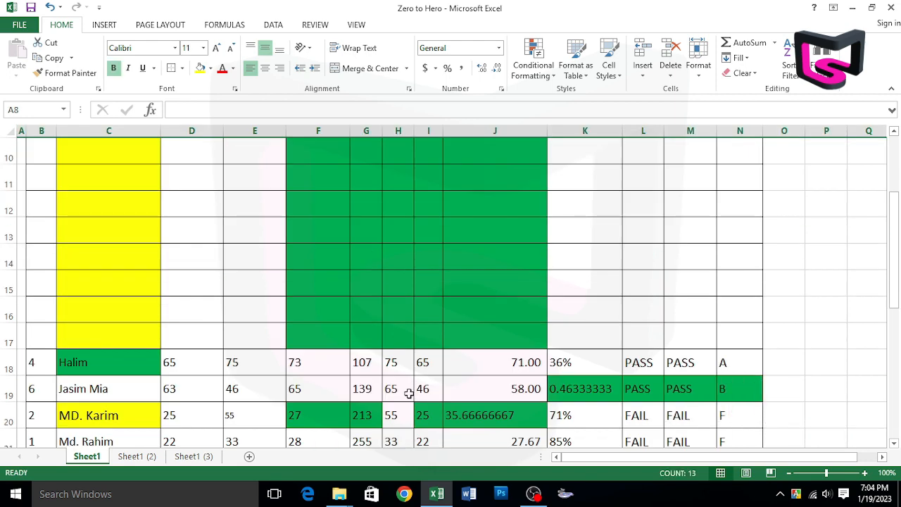
pyautogui.scroll(2, 409, 394)
pyautogui.click(7, 308)
pyautogui.click(41, 283)
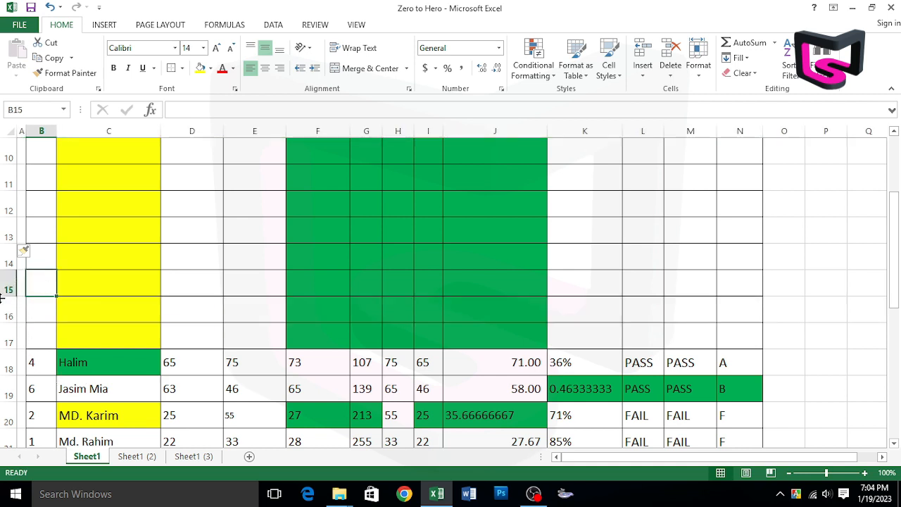
pyautogui.click(7, 308)
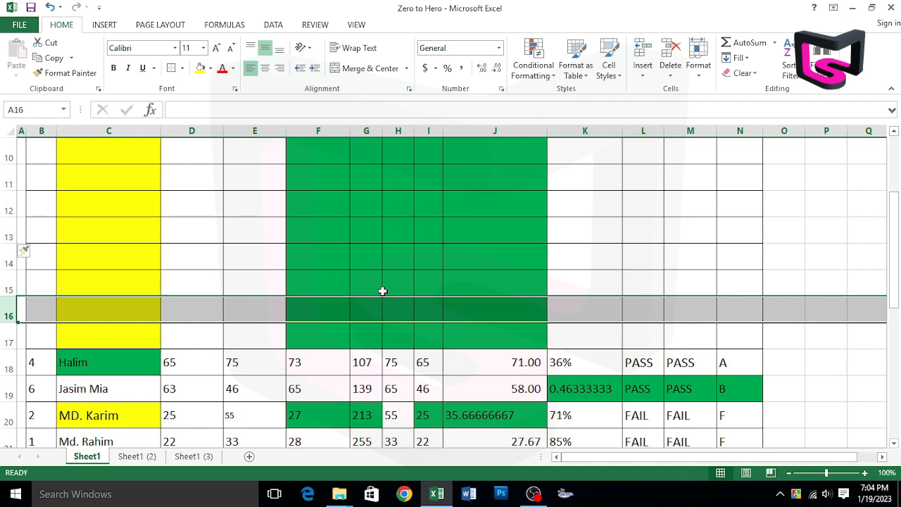
pyautogui.scroll(3, 394, 295)
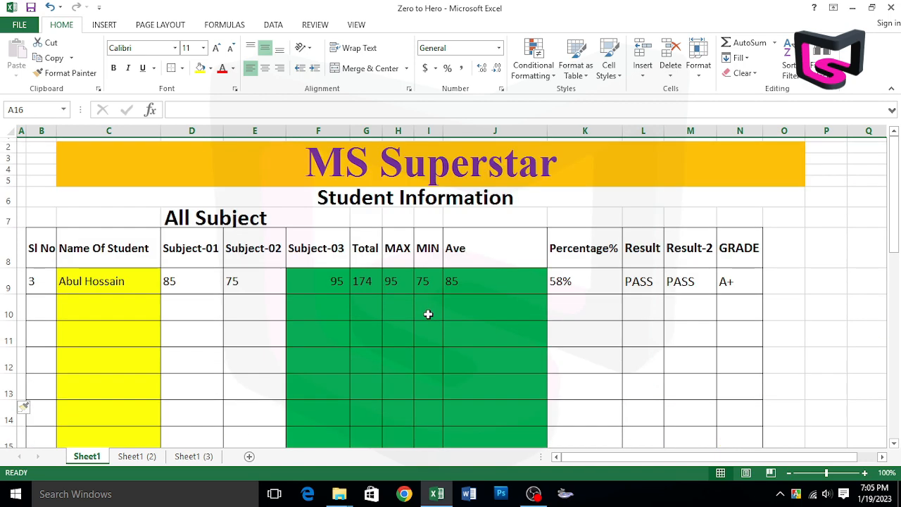
pyautogui.scroll(-5, 428, 314)
pyautogui.scroll(5, 428, 314)
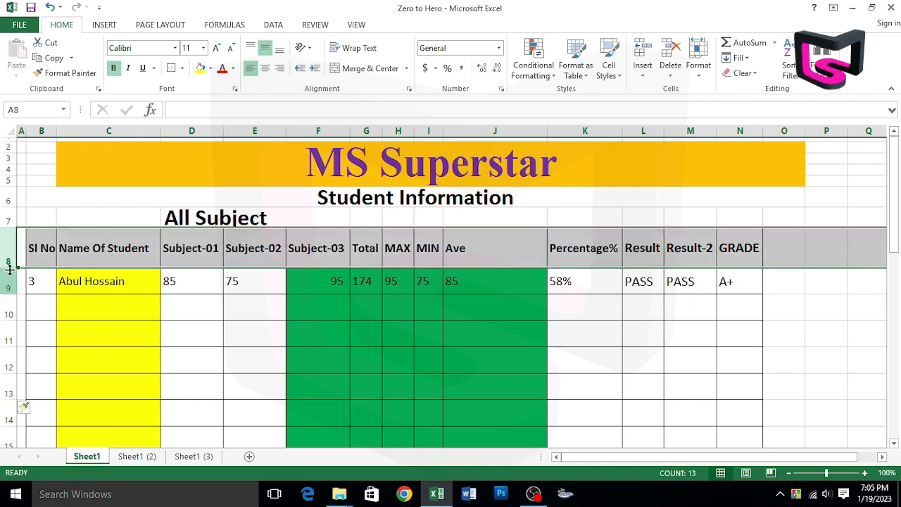
pyautogui.click(5, 257)
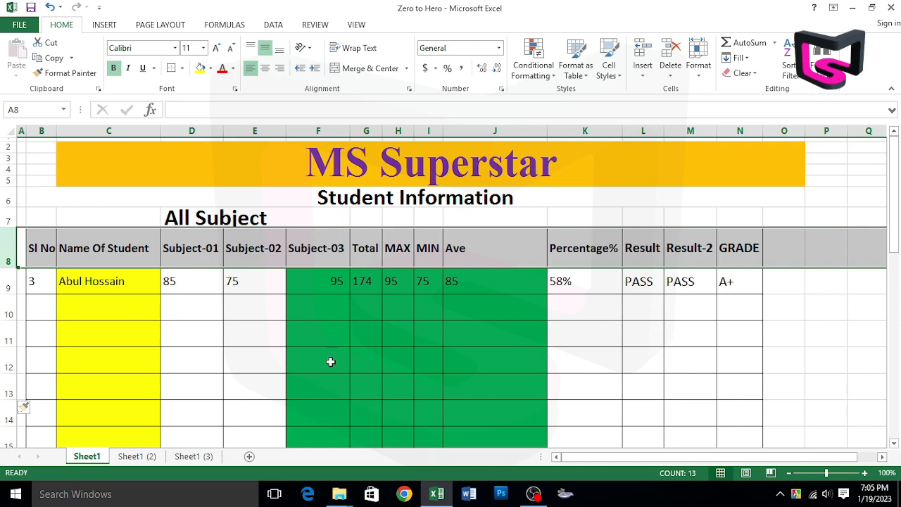
pyautogui.scroll(-5, 326, 362)
pyautogui.scroll(5, 326, 362)
# Freeze the panes at row 9 so that the title and heading rows above it are locked.
pyautogui.click(3, 282)
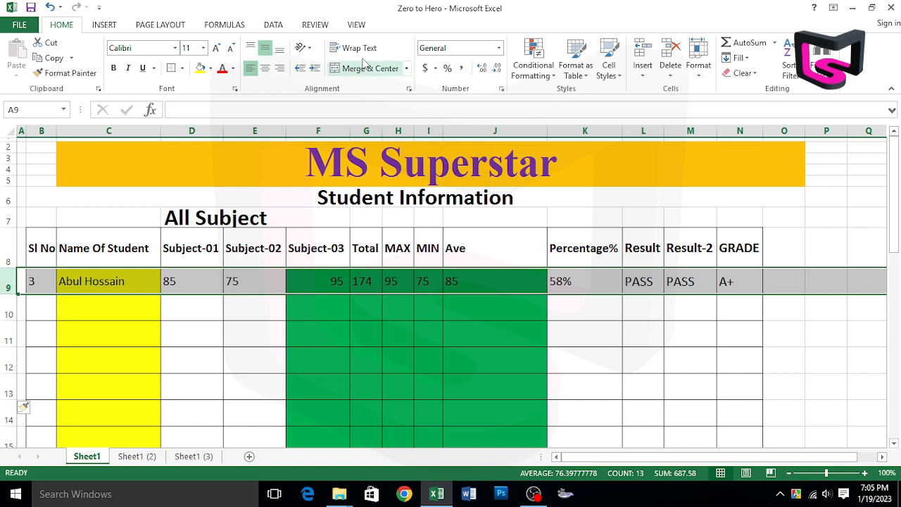
pyautogui.click(354, 26)
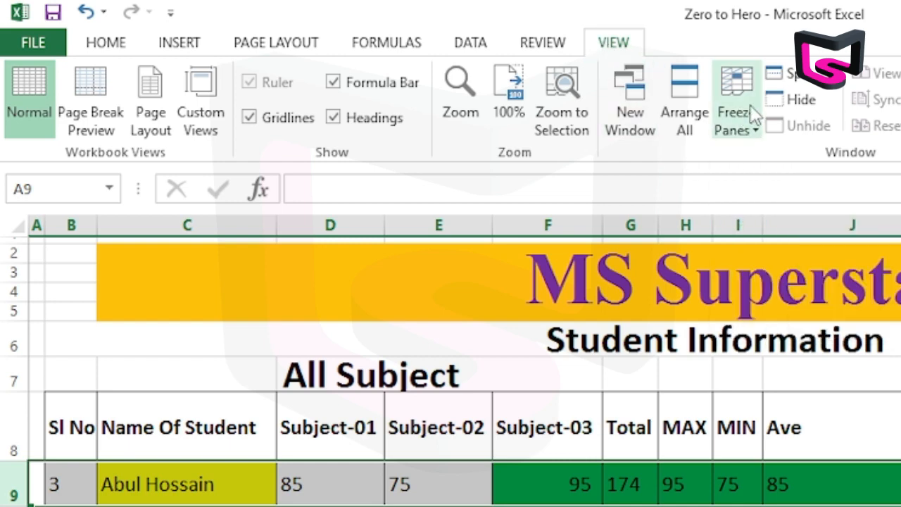
pyautogui.click(754, 138)
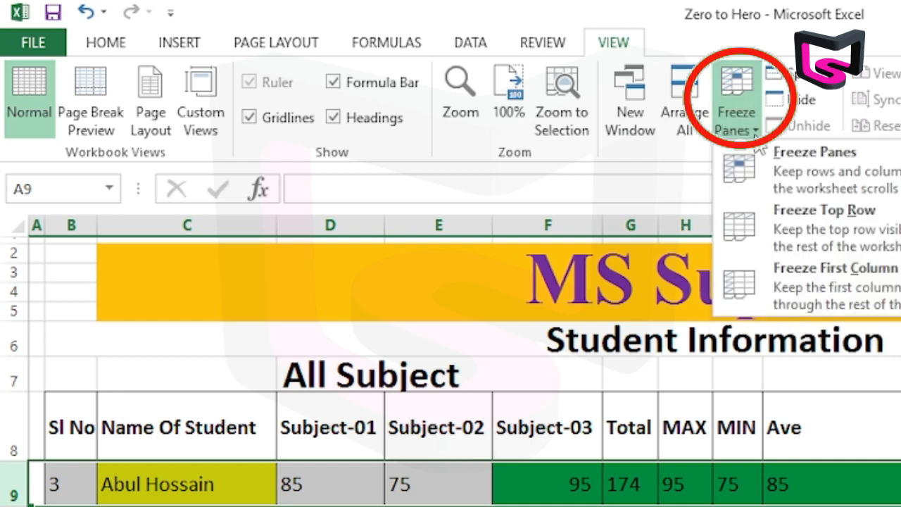
pyautogui.click(838, 184)
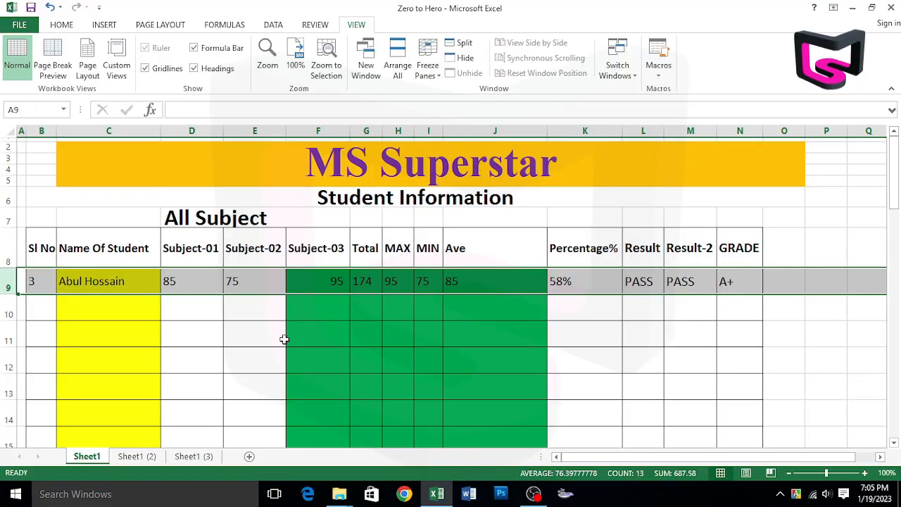
pyautogui.click(284, 336)
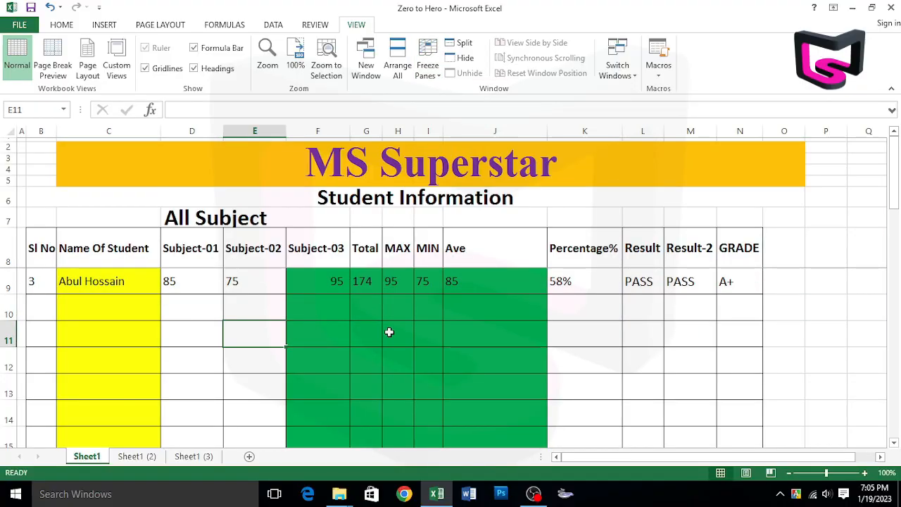
# Examine whether the title and heading rows through row 8 stay in view while moving down and up the marks table.
pyautogui.scroll(-4, 444, 356)
pyautogui.scroll(3, 444, 356)
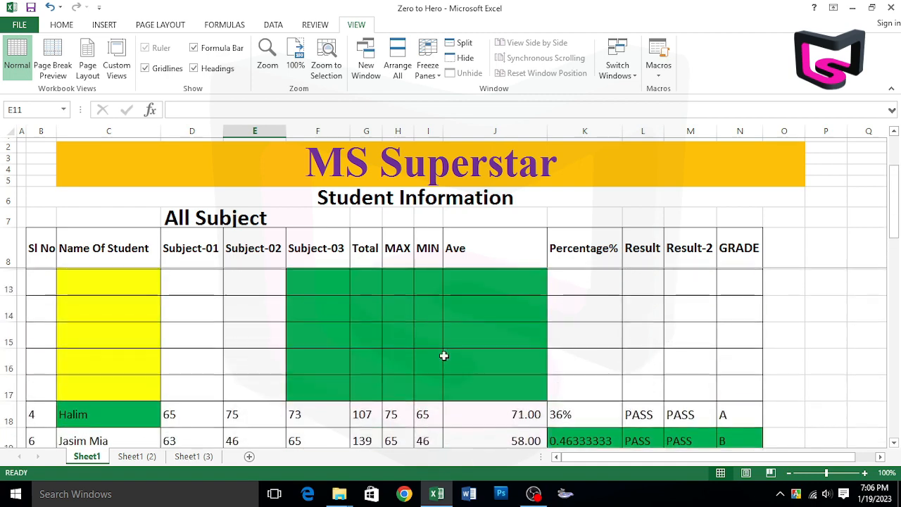
pyautogui.scroll(-1, 445, 357)
pyautogui.scroll(-1, 342, 294)
pyautogui.scroll(2, 461, 310)
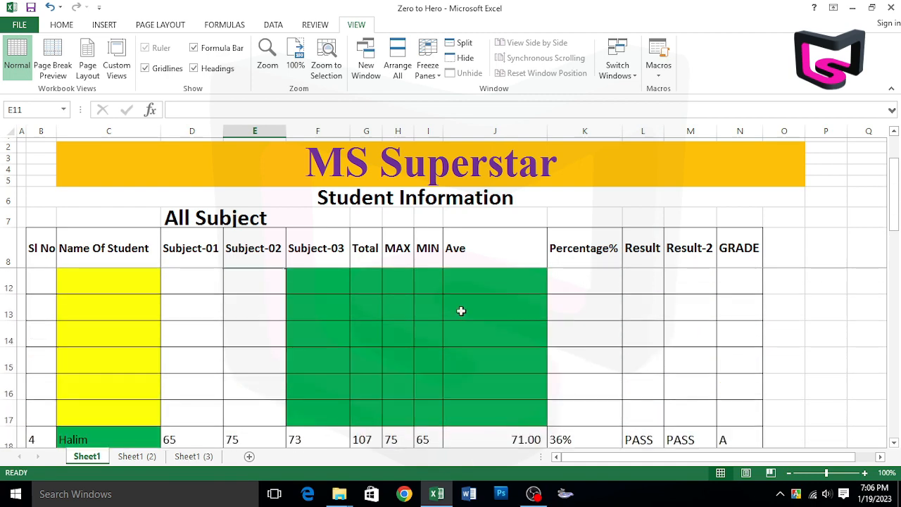
pyautogui.click(8, 250)
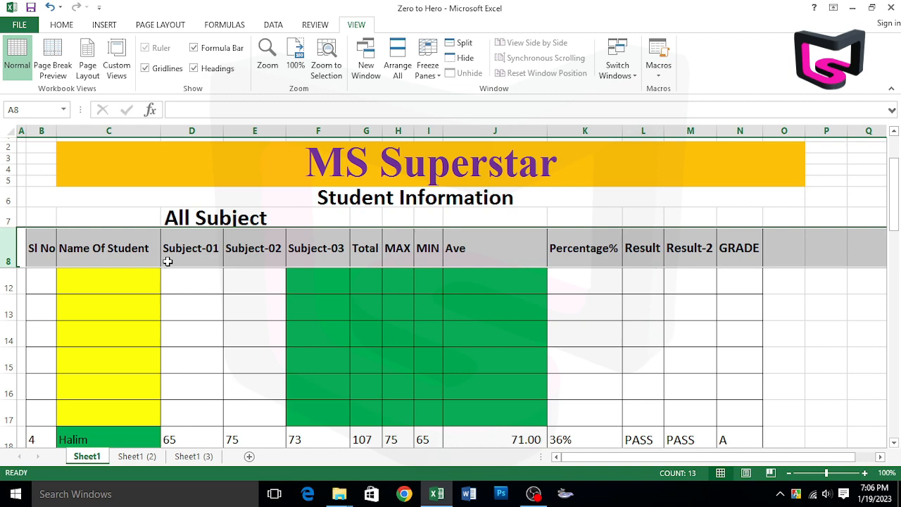
pyautogui.scroll(-2, 384, 336)
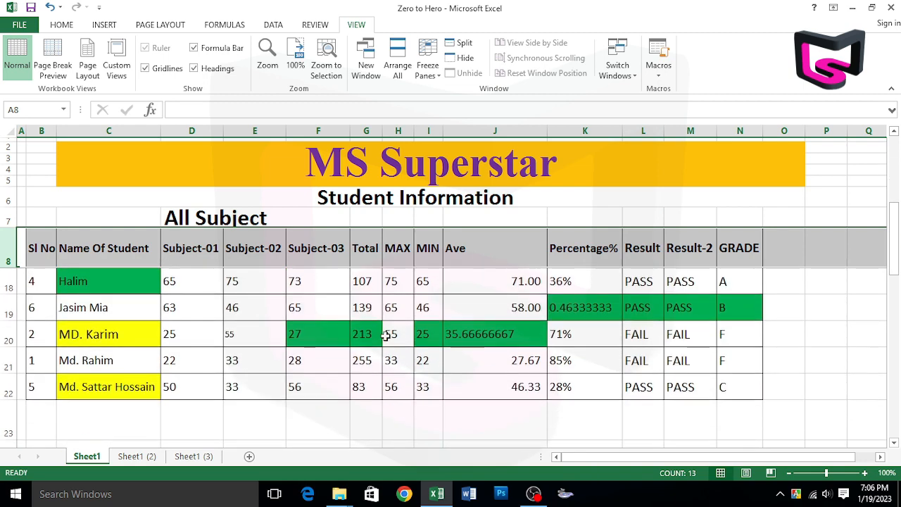
pyautogui.scroll(-2, 385, 336)
pyautogui.scroll(4, 385, 336)
pyautogui.scroll(-4, 385, 336)
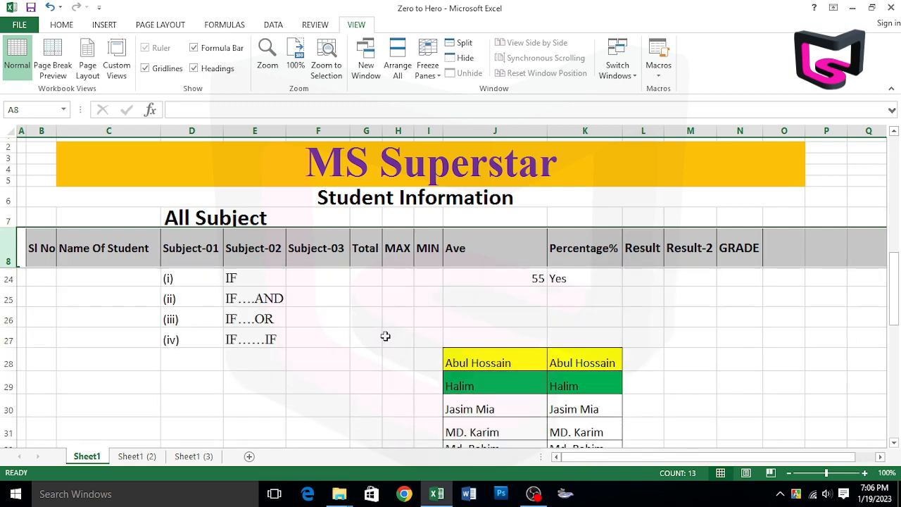
pyautogui.scroll(-5, 385, 336)
pyautogui.scroll(10, 385, 336)
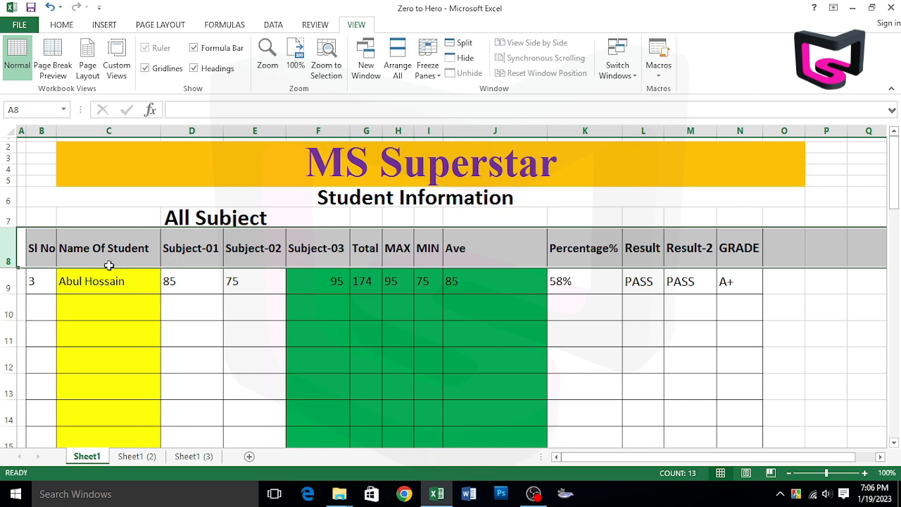
# Unfreeze the panes and check how the heading rows behave when moving through the sheet.
pyautogui.click(428, 71)
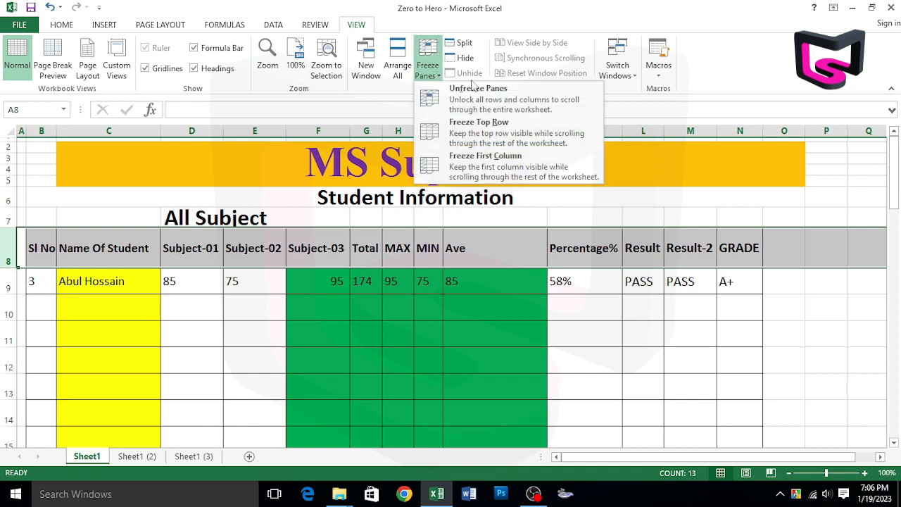
pyautogui.click(499, 100)
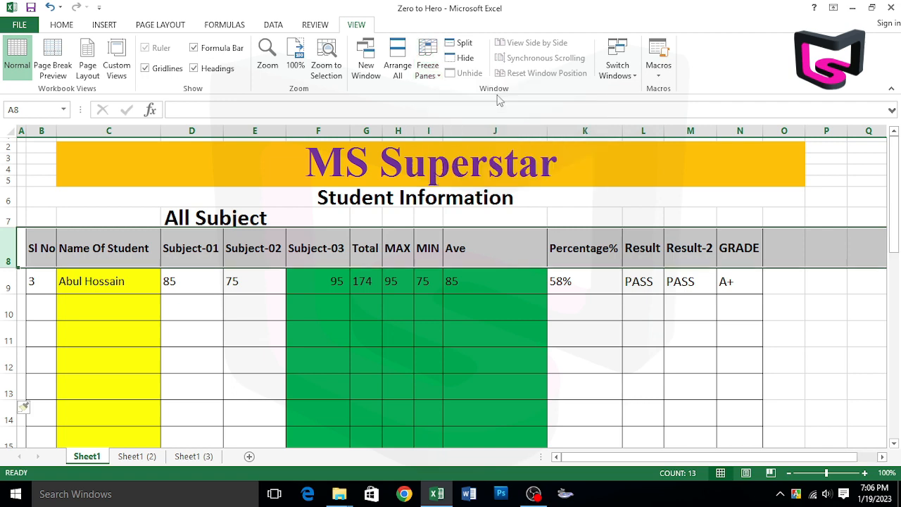
pyautogui.click(497, 371)
pyautogui.scroll(-4, 517, 355)
pyautogui.scroll(4, 514, 357)
pyautogui.scroll(-6, 513, 356)
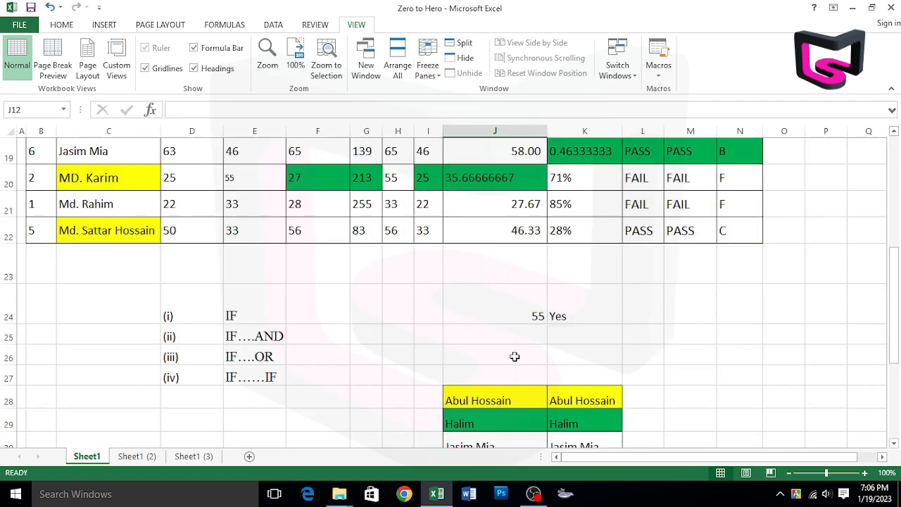
pyautogui.scroll(6, 508, 351)
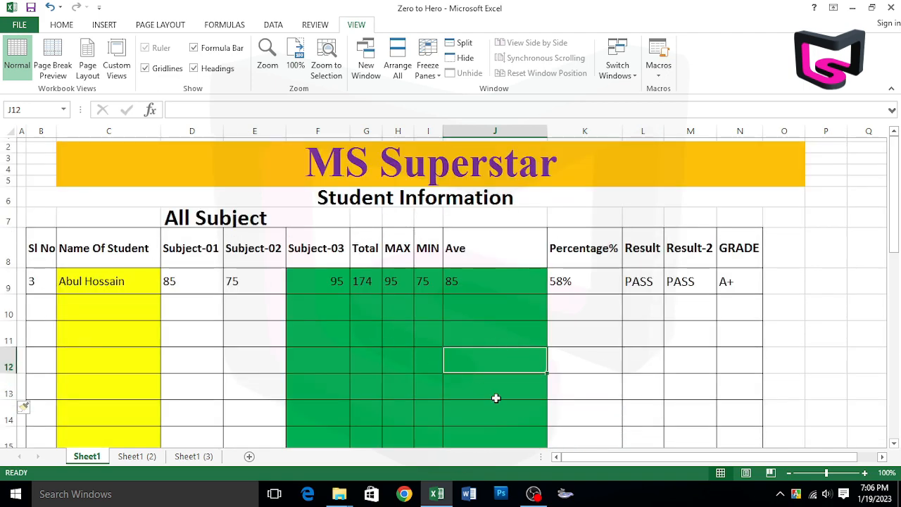
# Insert six blank columns, F to K, between the Subject-02 and Subject-03 columns.
pyautogui.moveTo(324, 127); pyautogui.dragTo(598, 140)
pyautogui.hotkey('ctrl', 'shift', '+')
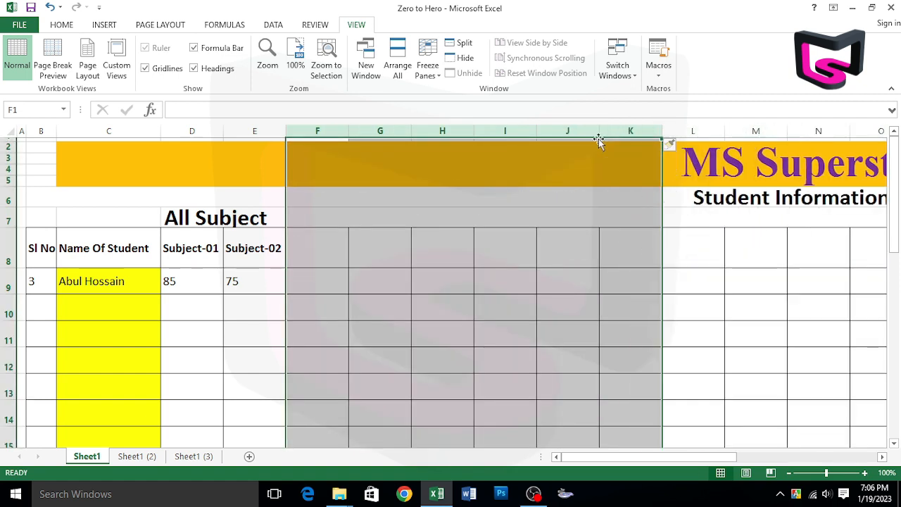
pyautogui.click(543, 300)
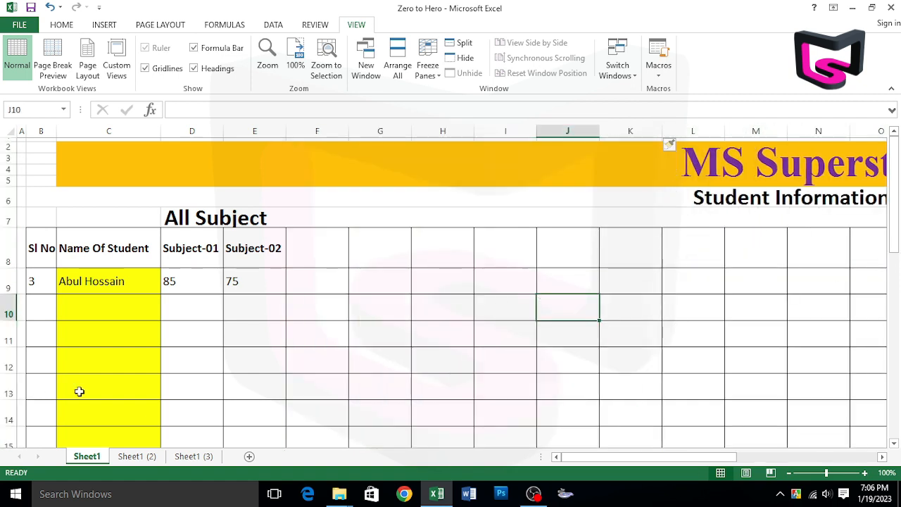
# Freeze the panes at column D so that the serial number and student name columns before it are locked.
pyautogui.moveTo(588, 458); pyautogui.dragTo(562, 467)
pyautogui.scroll(-6, 101, 340)
pyautogui.scroll(2, 101, 339)
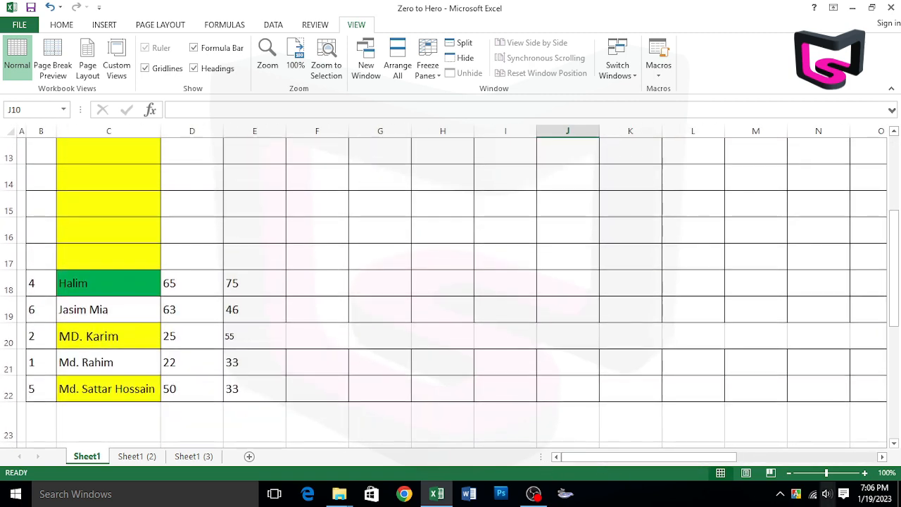
pyautogui.moveTo(671, 466); pyautogui.dragTo(596, 475)
pyautogui.scroll(4, 380, 415)
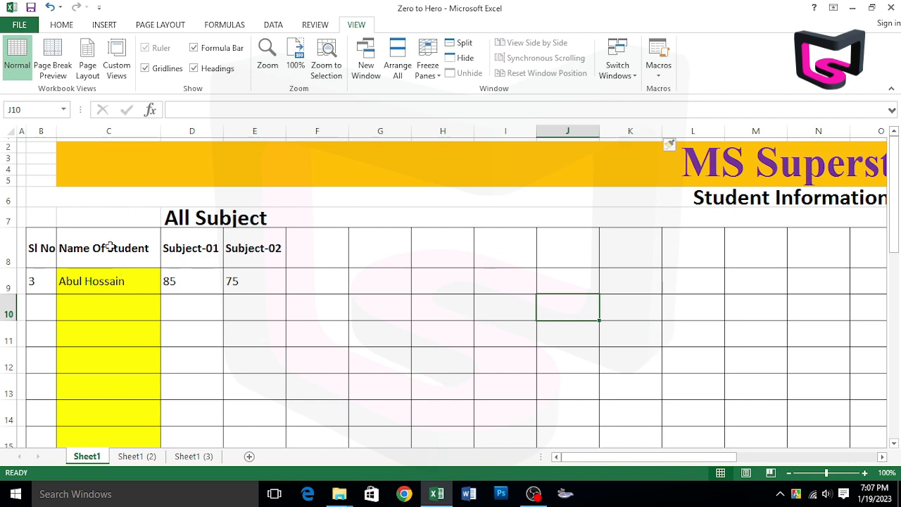
pyautogui.click(193, 130)
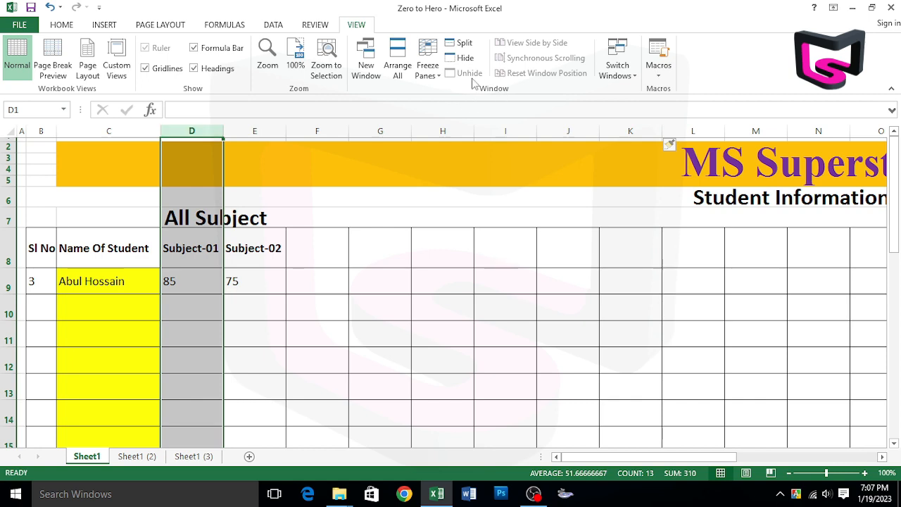
pyautogui.click(428, 69)
pyautogui.click(455, 103)
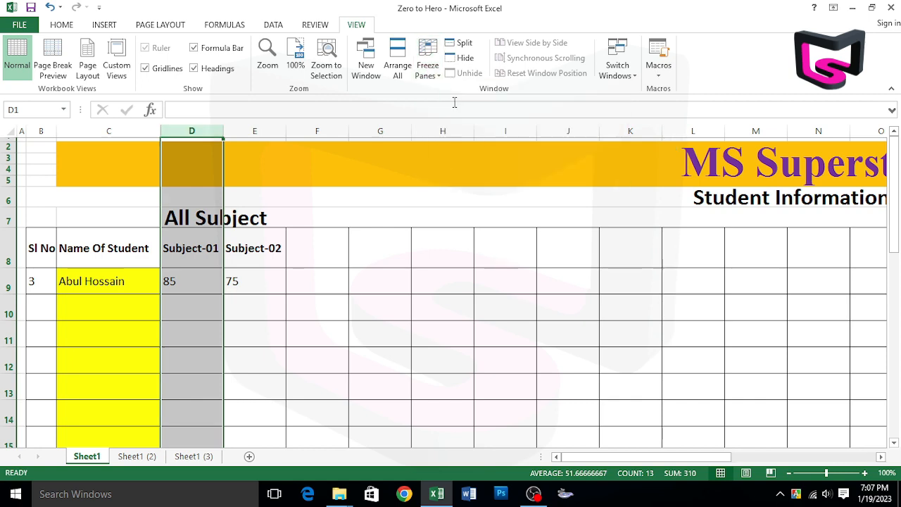
pyautogui.scroll(-5, 296, 258)
pyautogui.scroll(5, 296, 258)
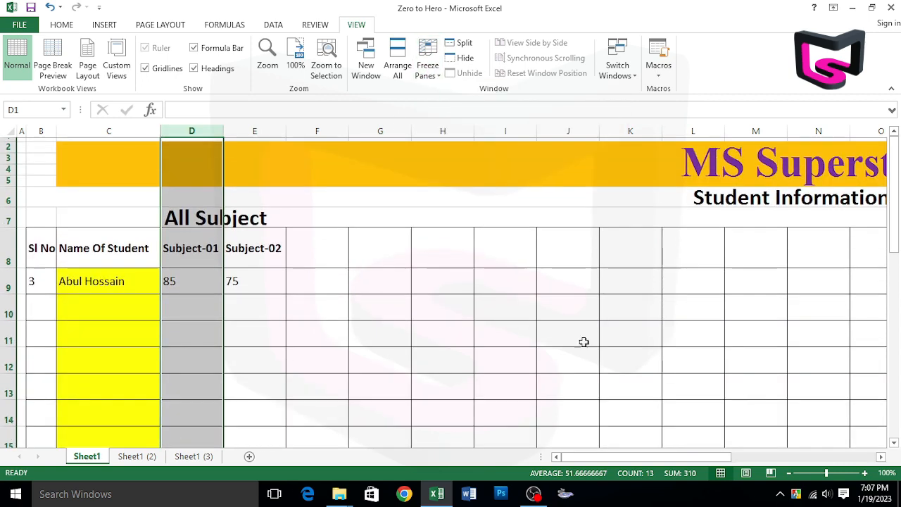
pyautogui.moveTo(633, 458); pyautogui.dragTo(607, 459)
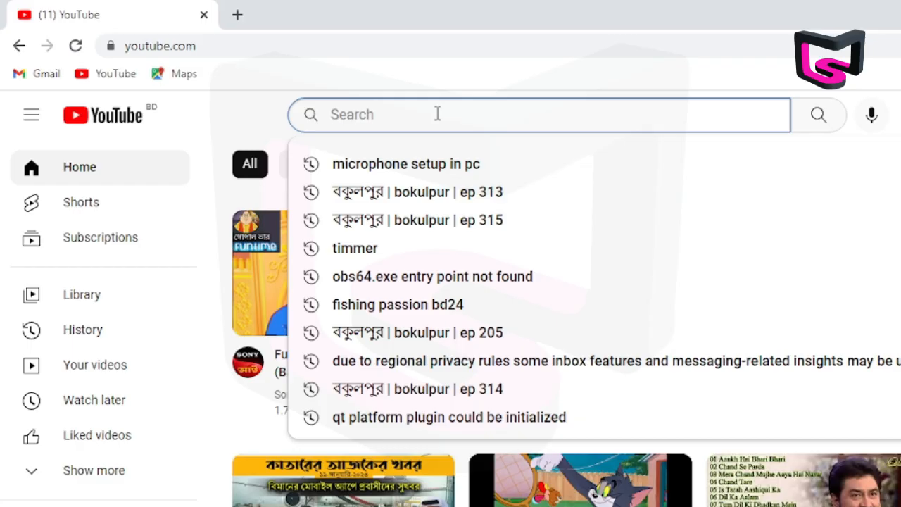
# Switch to YouTube in the browser, search for "ms superstar" and open the MS Superstar channel's list of uploaded videos.
pyautogui.write('MS')
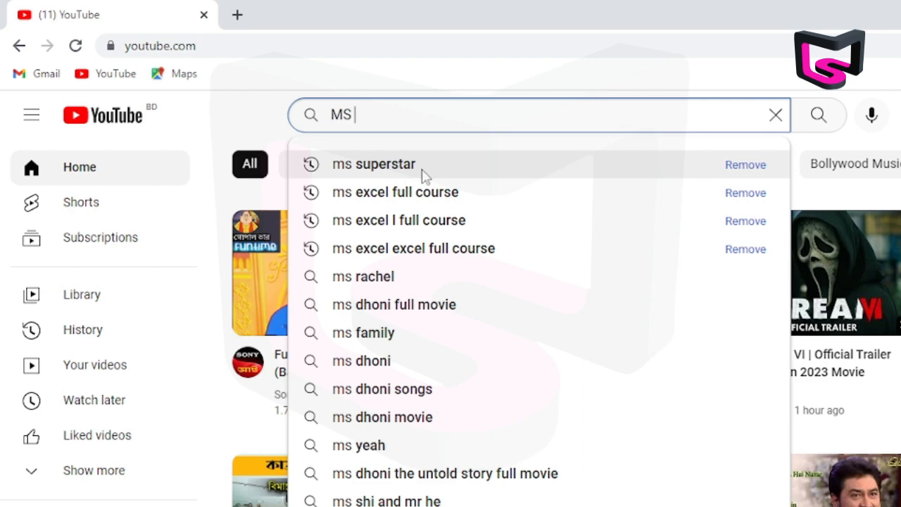
pyautogui.click(432, 174)
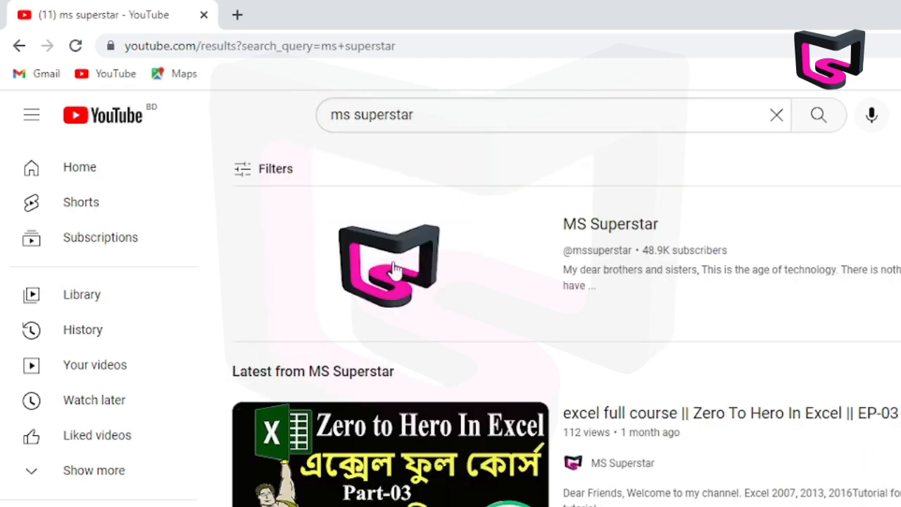
pyautogui.scroll(-1, 409, 256)
pyautogui.scroll(1, 451, 296)
pyautogui.click(463, 260)
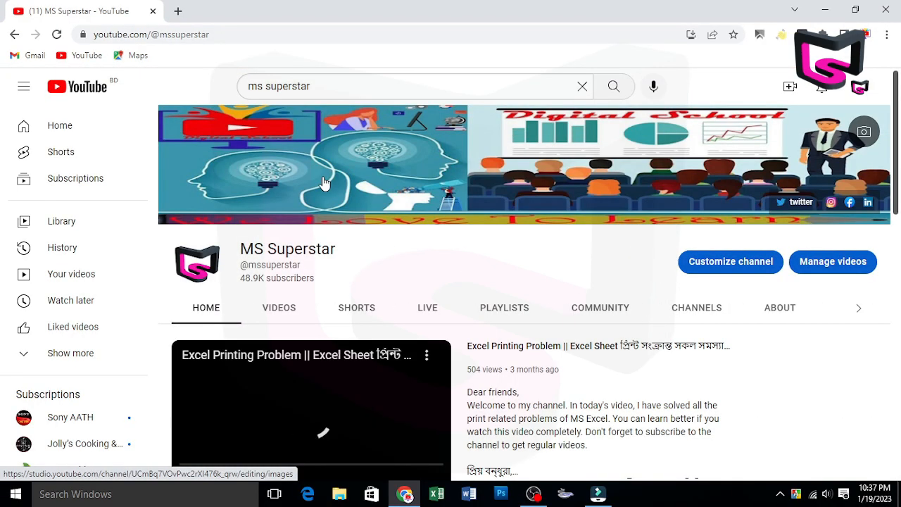
pyautogui.click(280, 312)
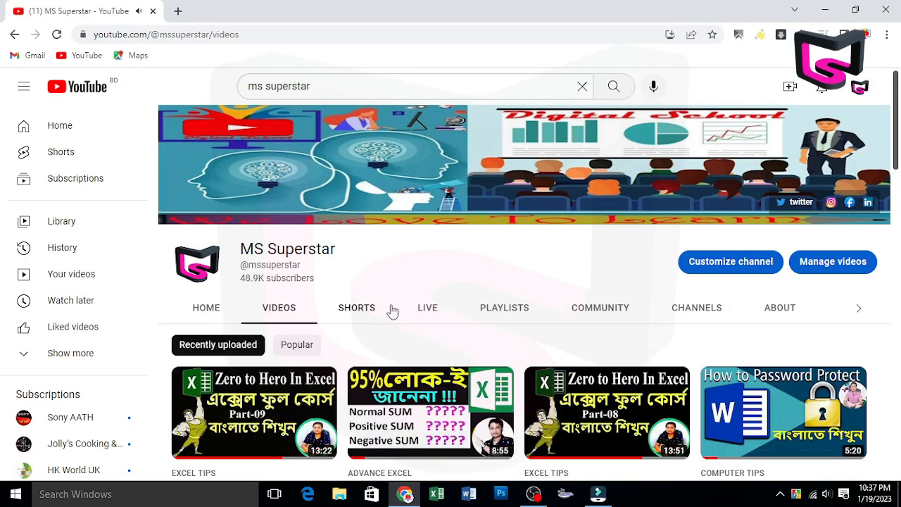
pyautogui.scroll(-2, 610, 233)
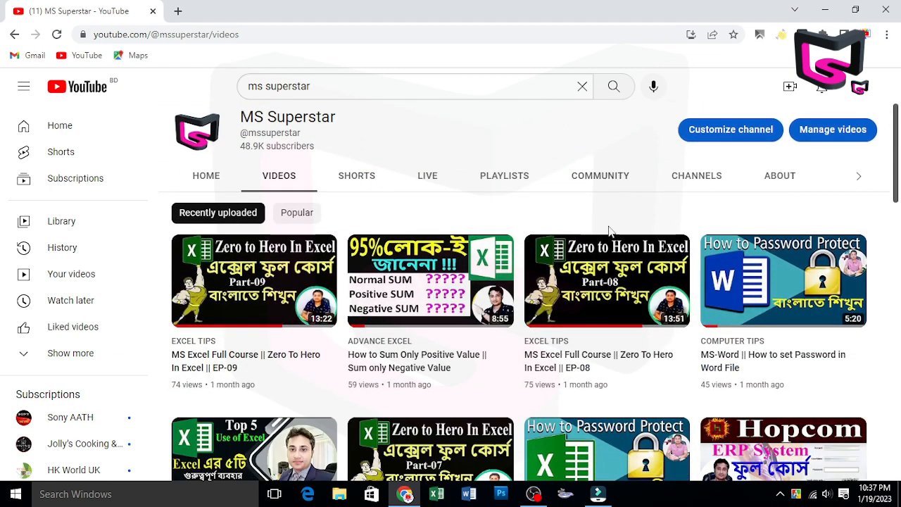